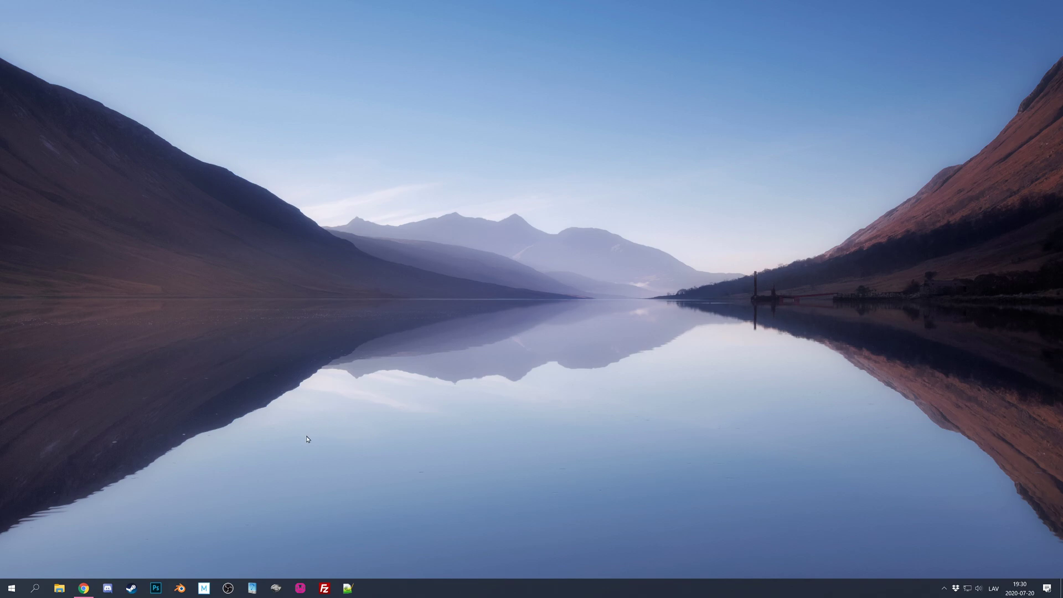
Browse Scrap Mechanic's local files from its Steam Properties to open Steam\steamapps\common\Scrap Mechanic.
click(131, 588)
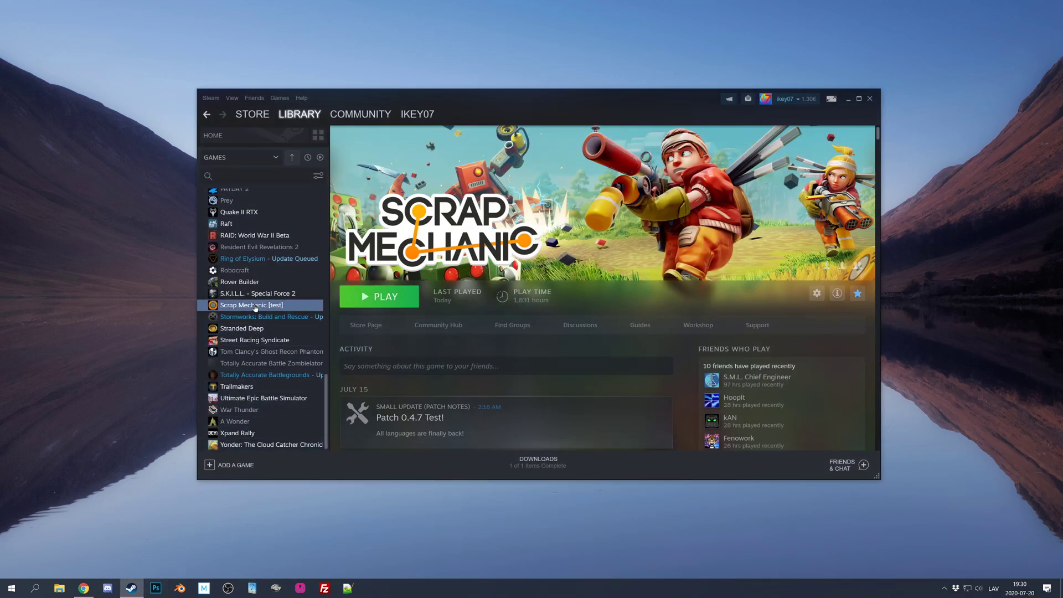
right_click(255, 307)
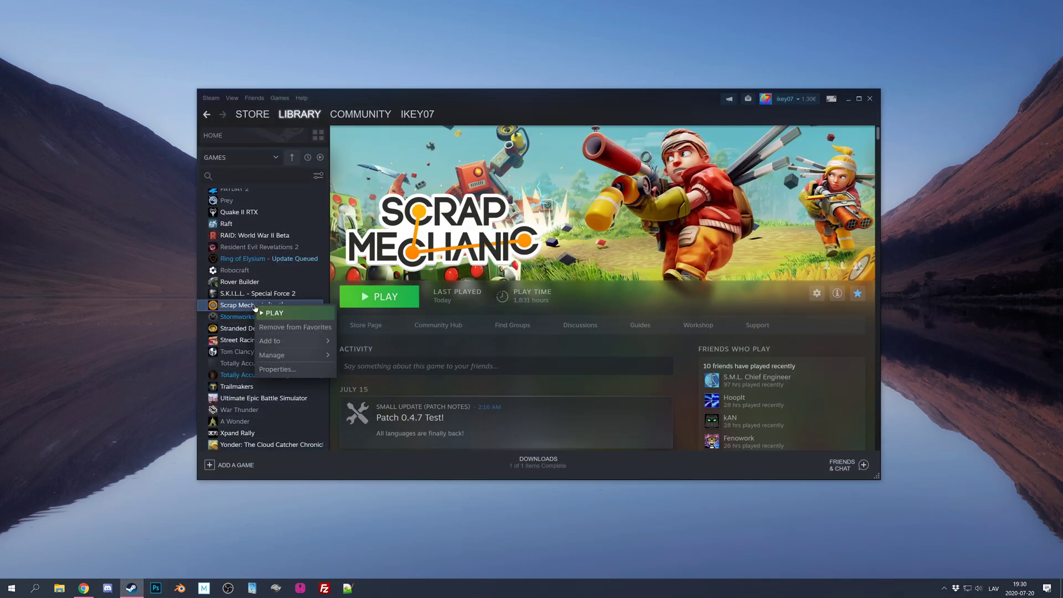
click(281, 369)
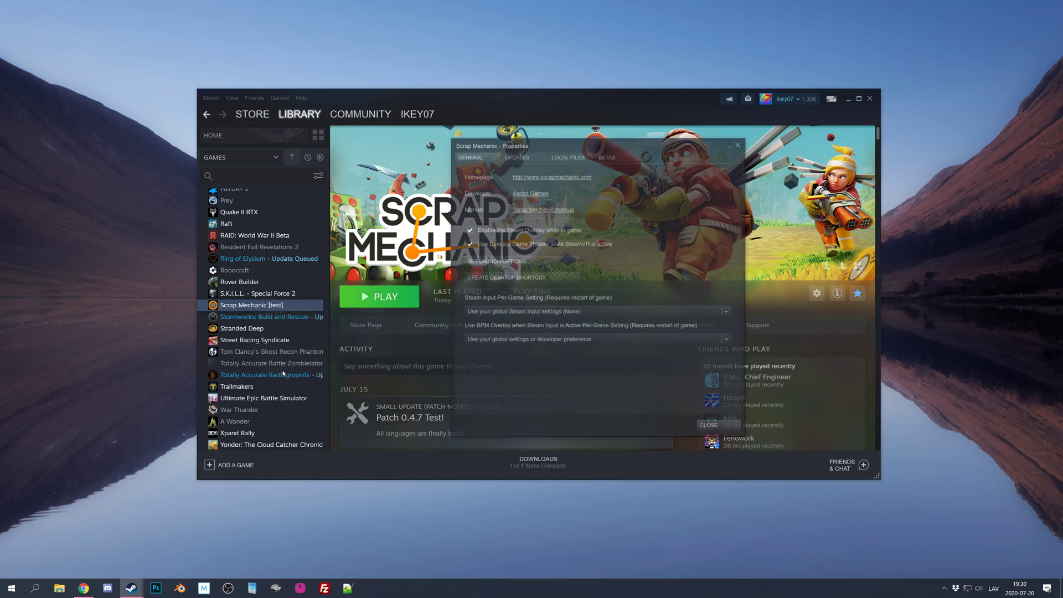
click(567, 157)
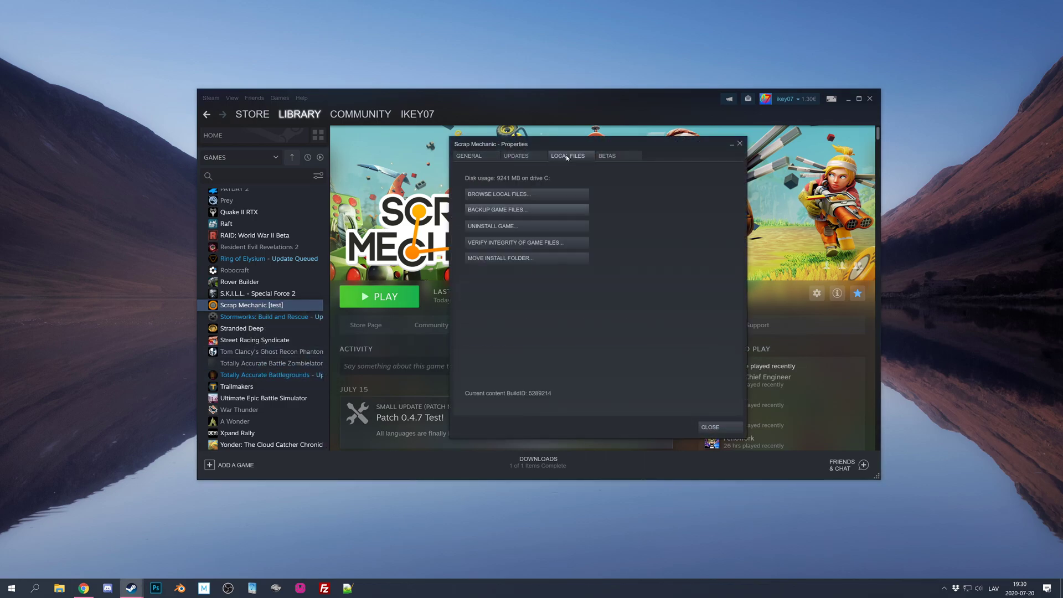
click(540, 193)
drag(686, 48, 581, 62)
Close the Steam Properties dialog and open the Survival\CraftingRecipes folder.
click(739, 144)
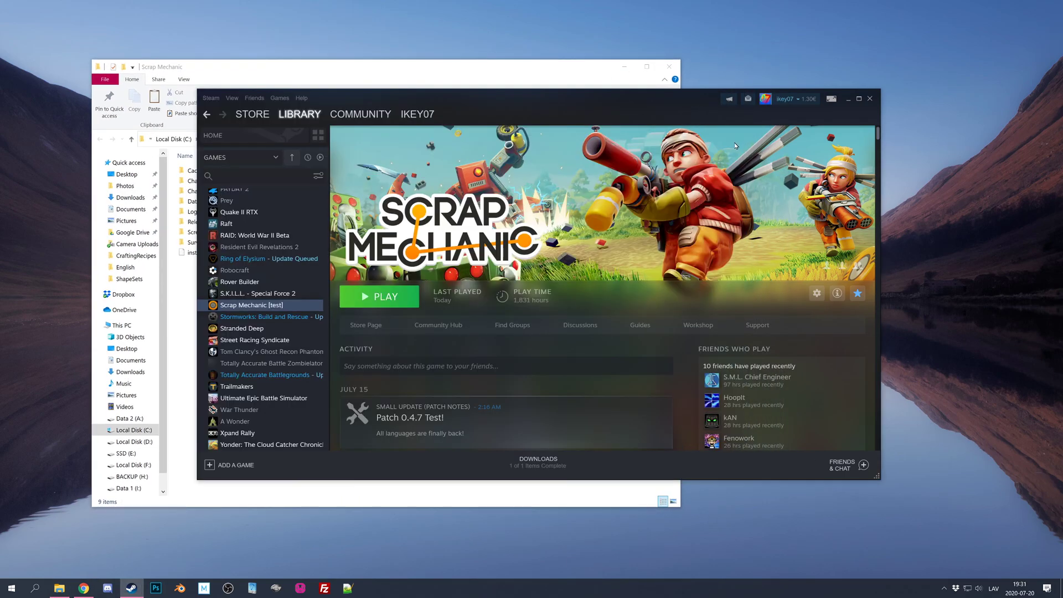
drag(535, 74, 553, 65)
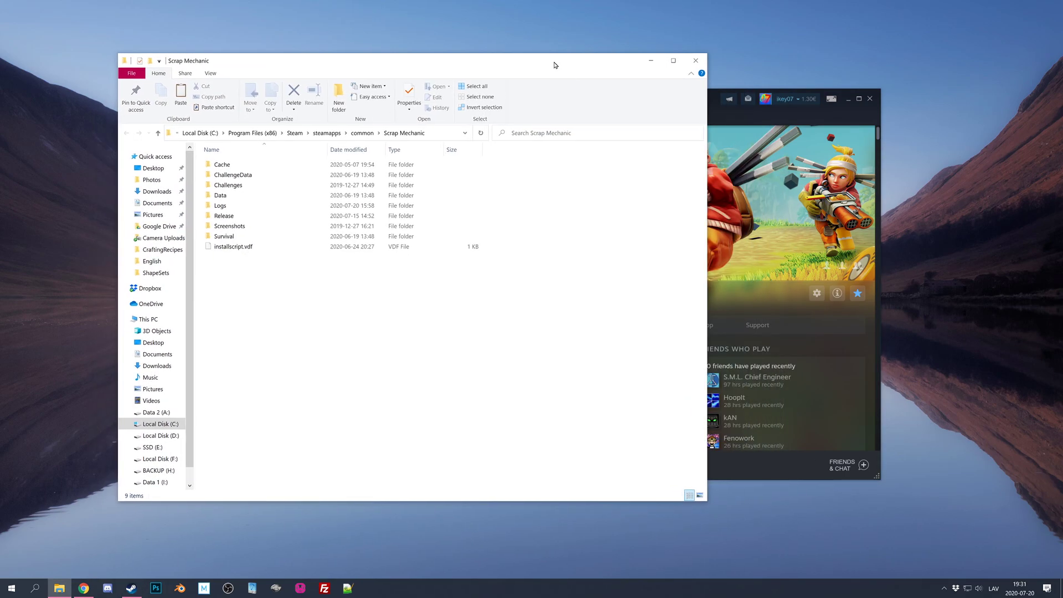
double_click(227, 238)
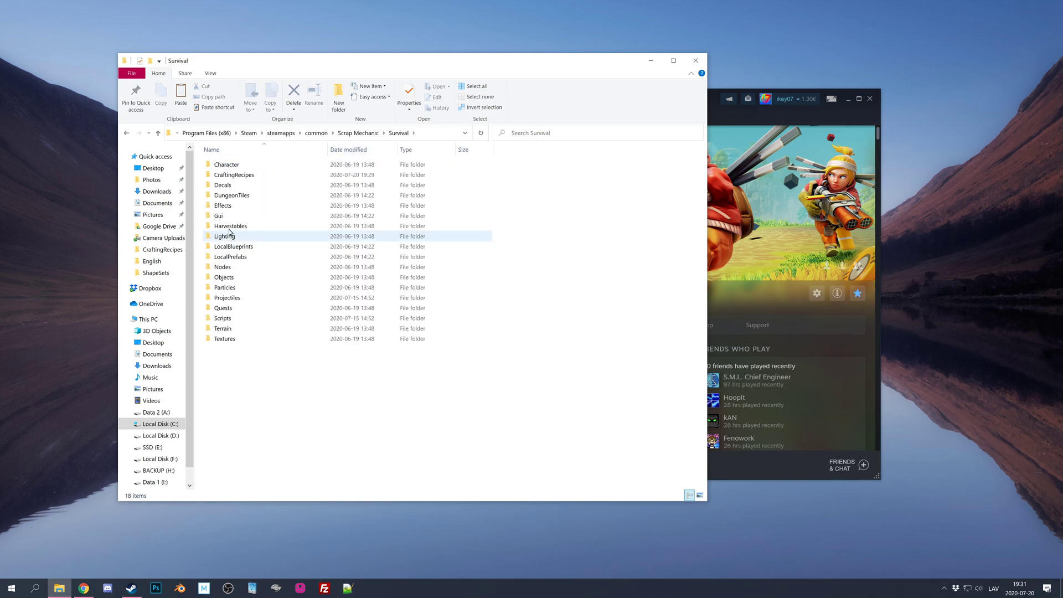
double_click(239, 176)
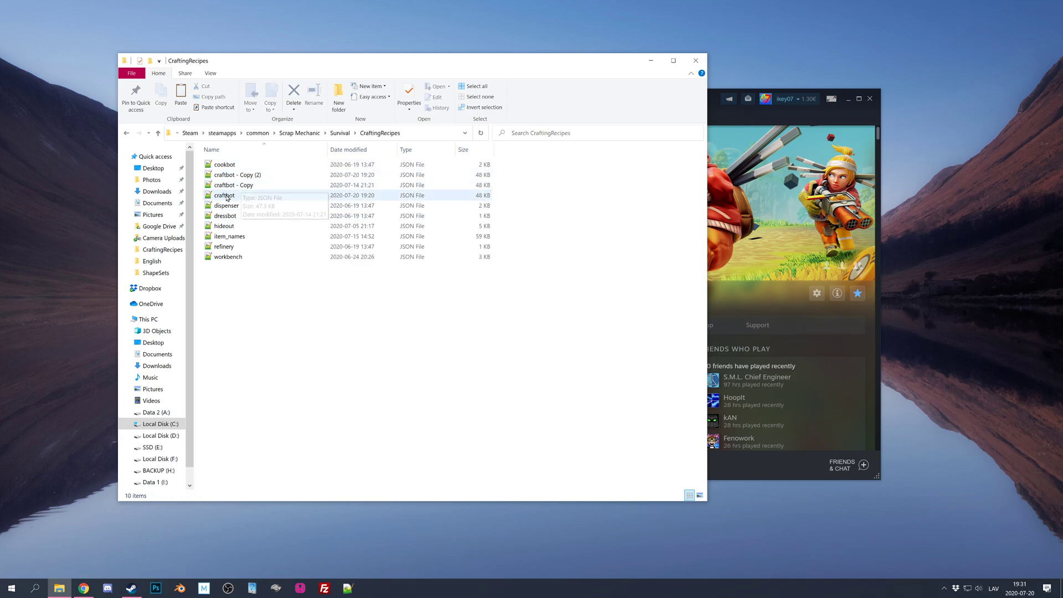
Copy and paste craftbot in the same folder, creating the backup 'craftbot - Copy (3)'.
right_click(225, 196)
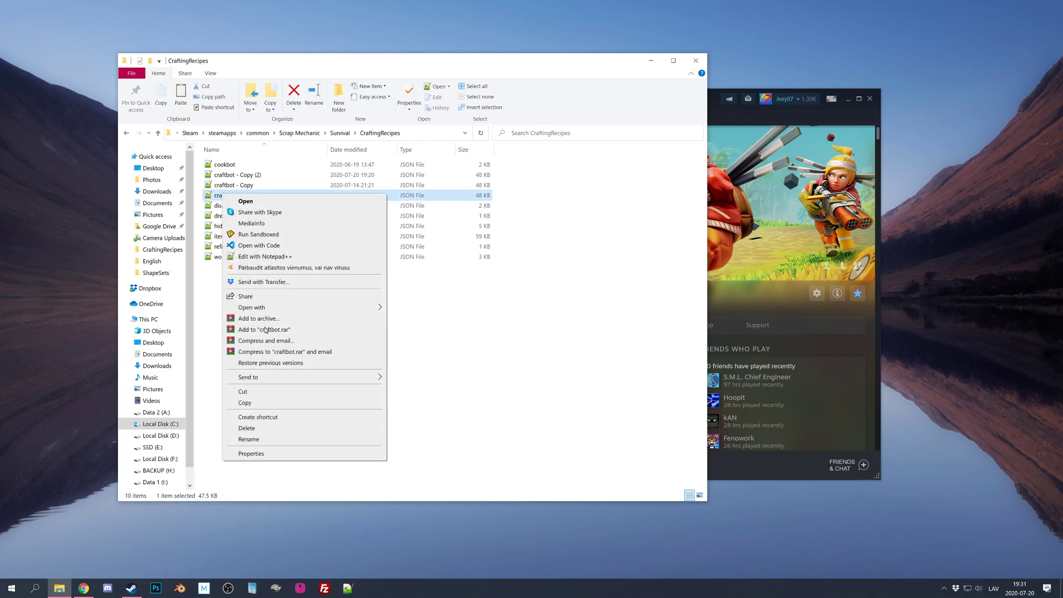
click(268, 403)
right_click(308, 345)
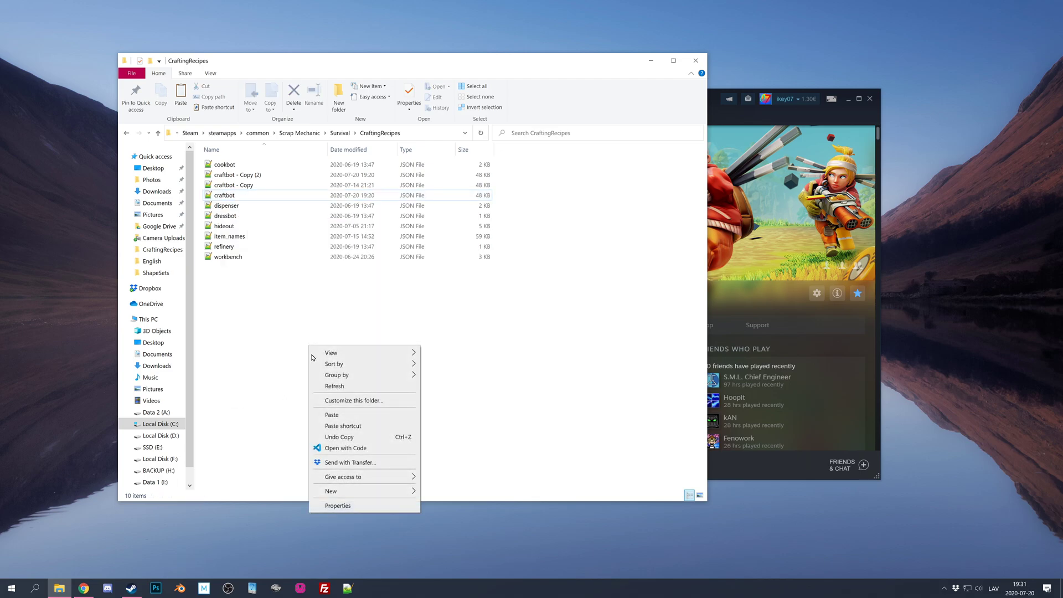
click(338, 413)
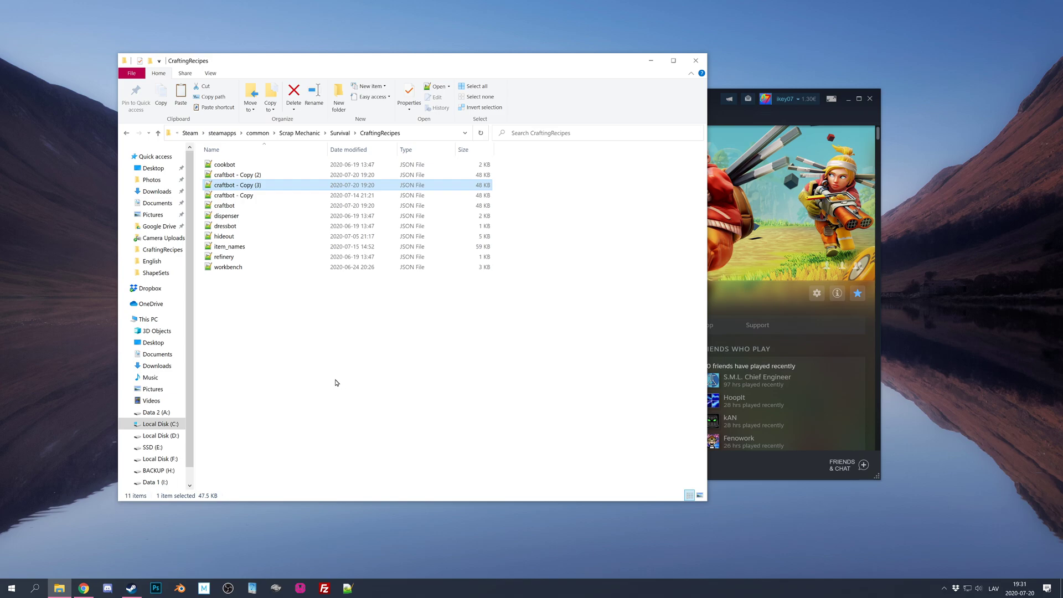
Open the original craftbot file in Notepad.
right_click(227, 208)
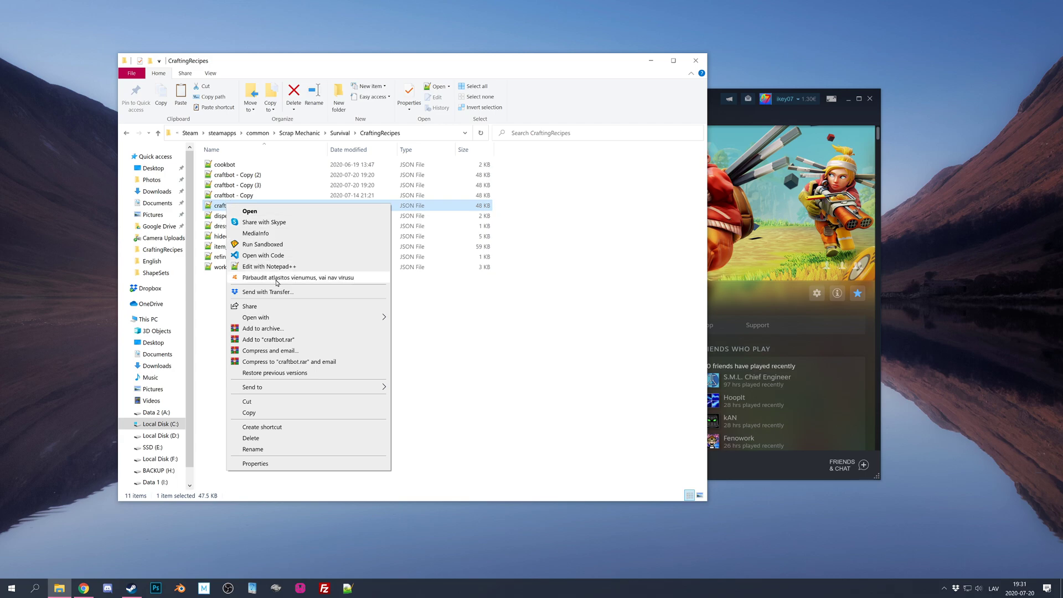
mouse_move(293, 319)
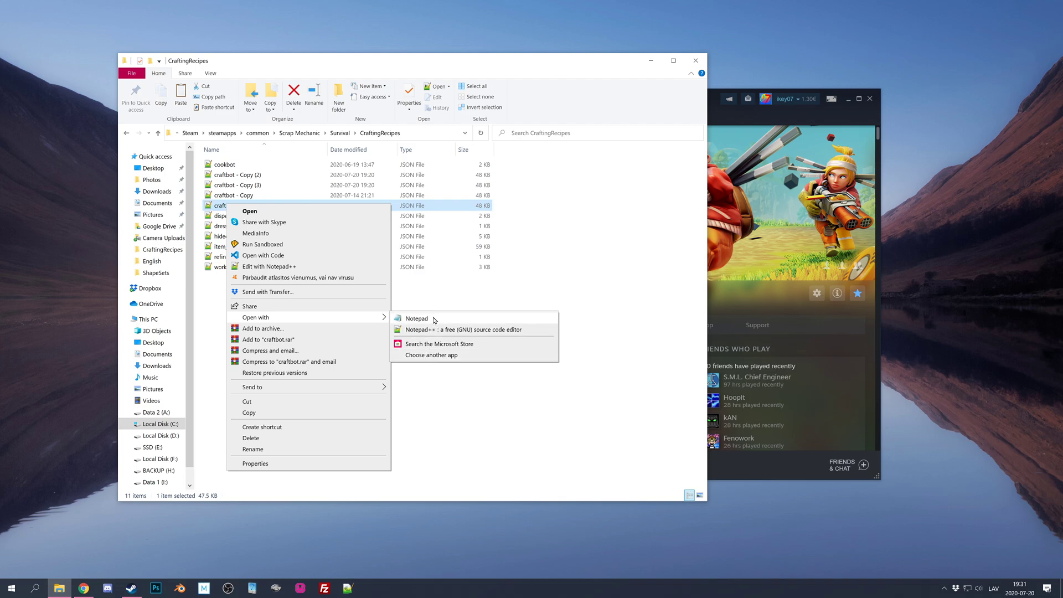
click(417, 318)
scroll(325, 260, down, 4)
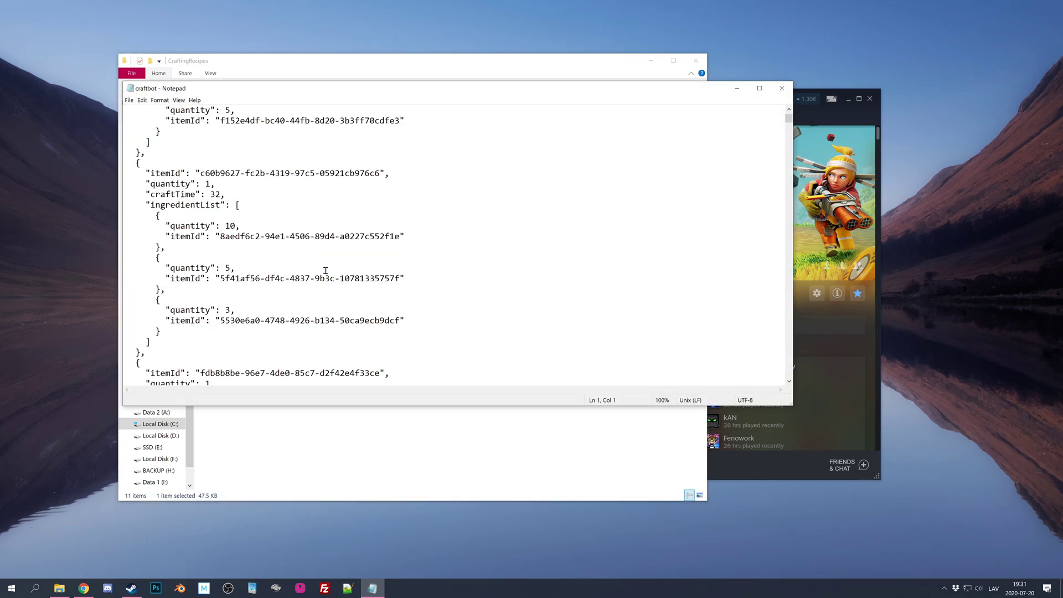
scroll(325, 270, up, 4)
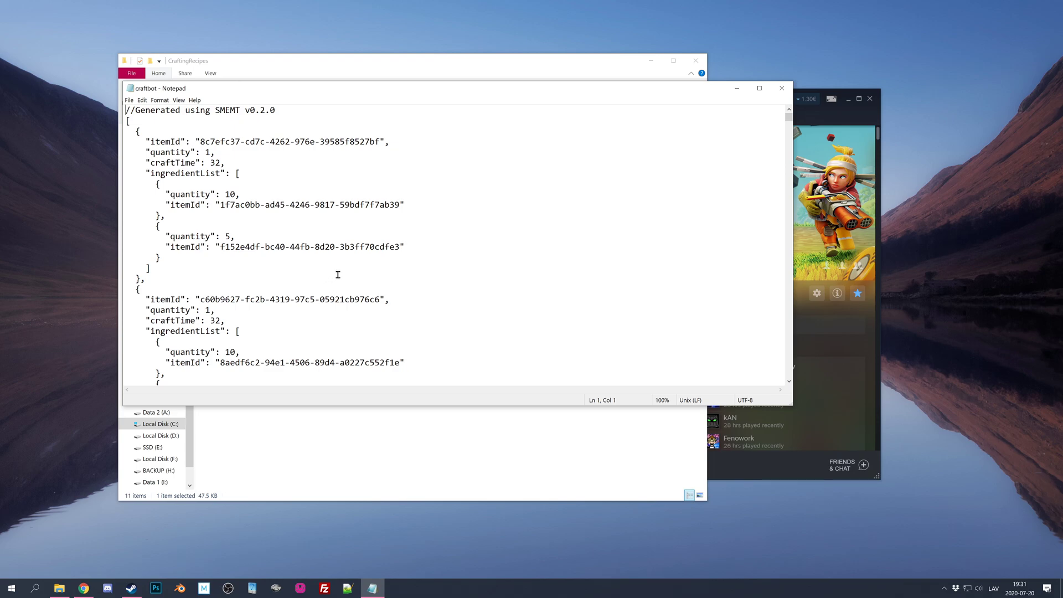
Open Survival\Gui\Language\English\inventoryDescriptions in Notepad.
click(365, 434)
key(alt+Up)
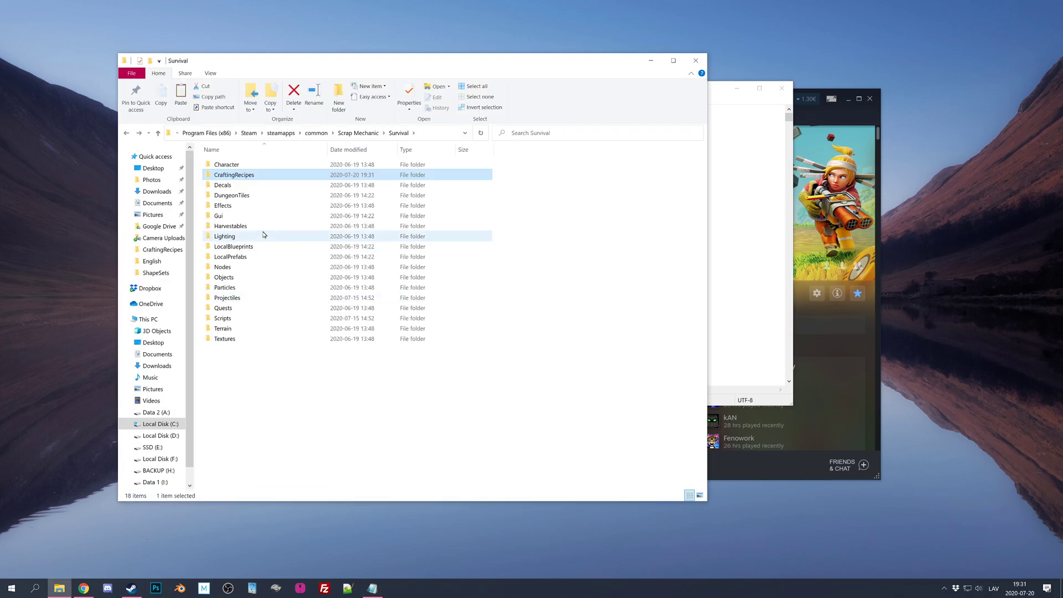
double_click(238, 216)
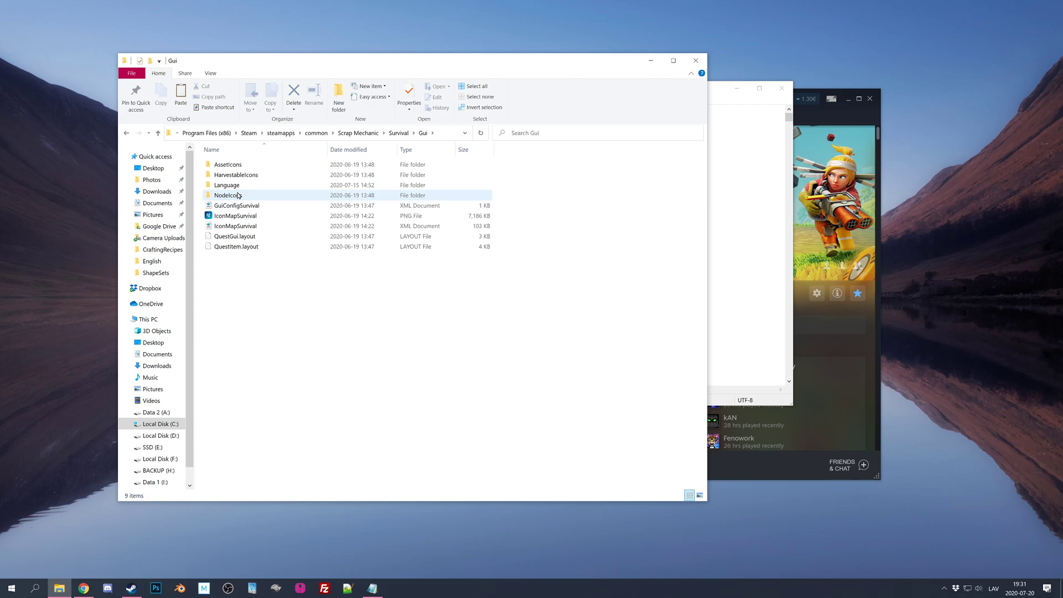
double_click(227, 186)
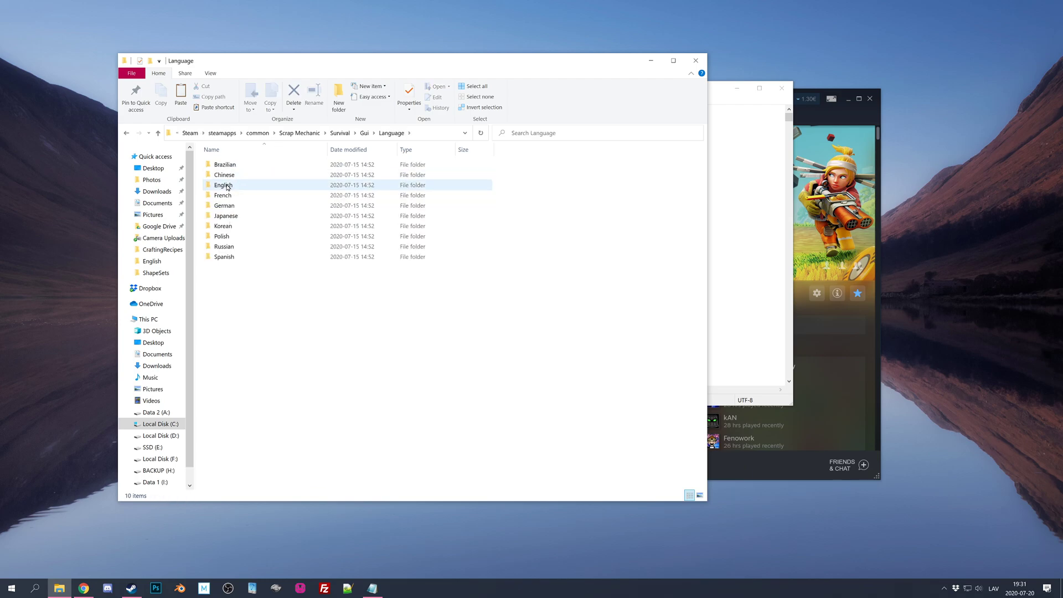
double_click(227, 186)
click(235, 166)
right_click(235, 167)
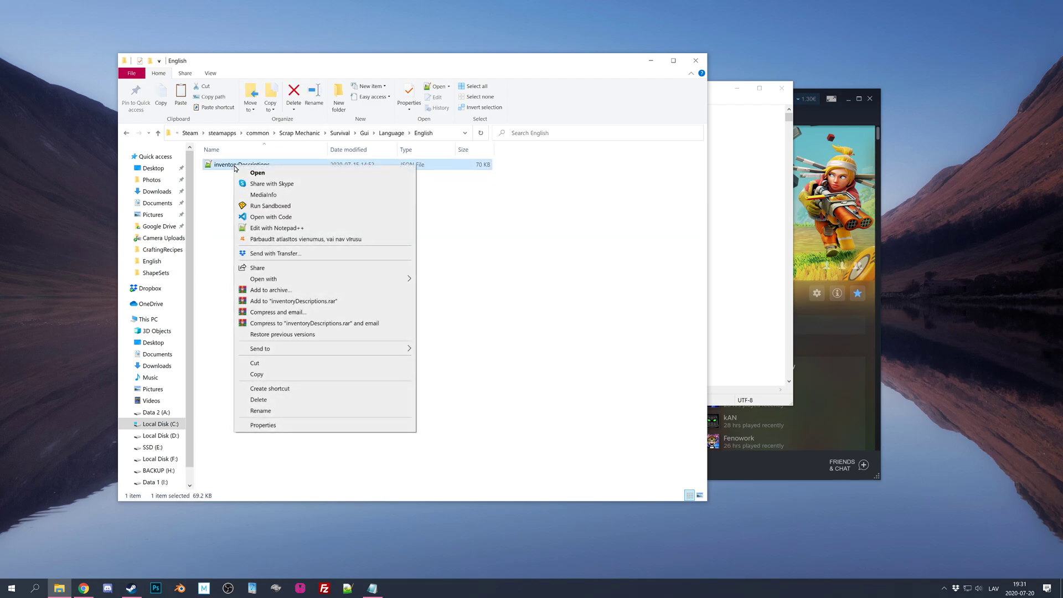
mouse_move(355, 280)
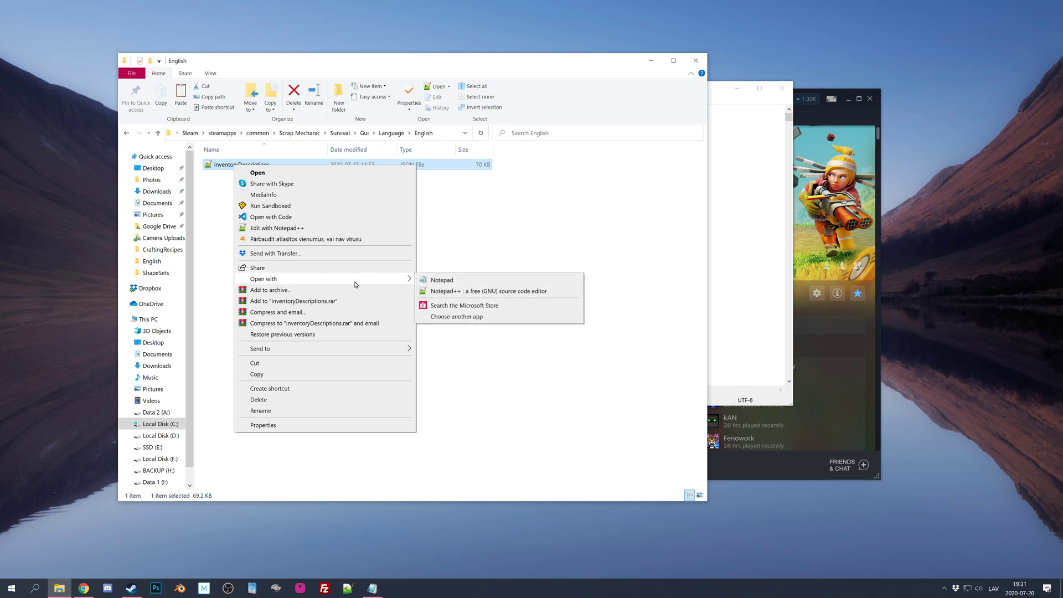
click(446, 281)
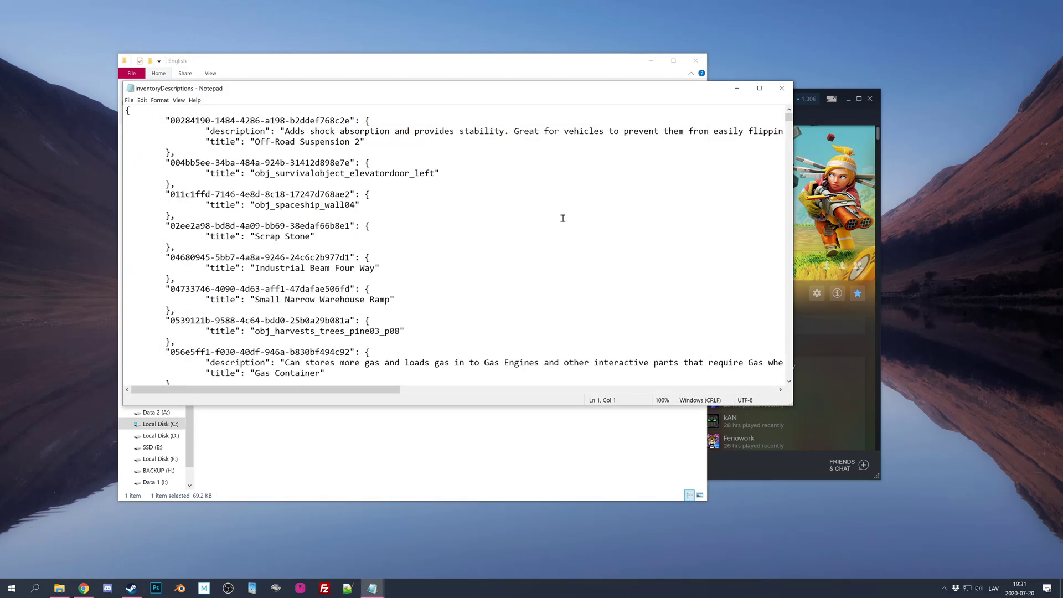
scroll(563, 218, down, 4)
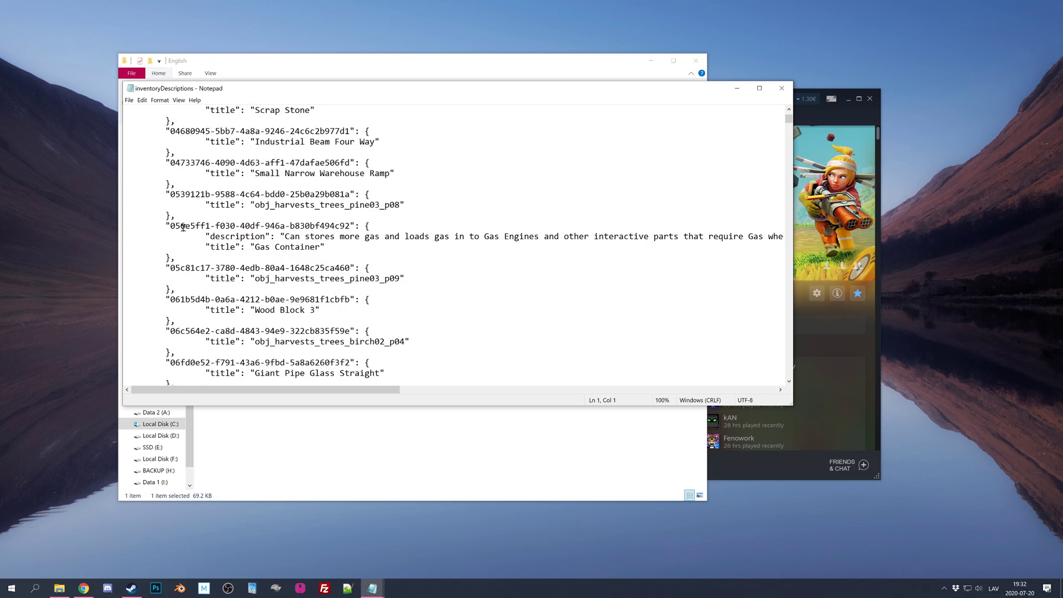
double_click(170, 227)
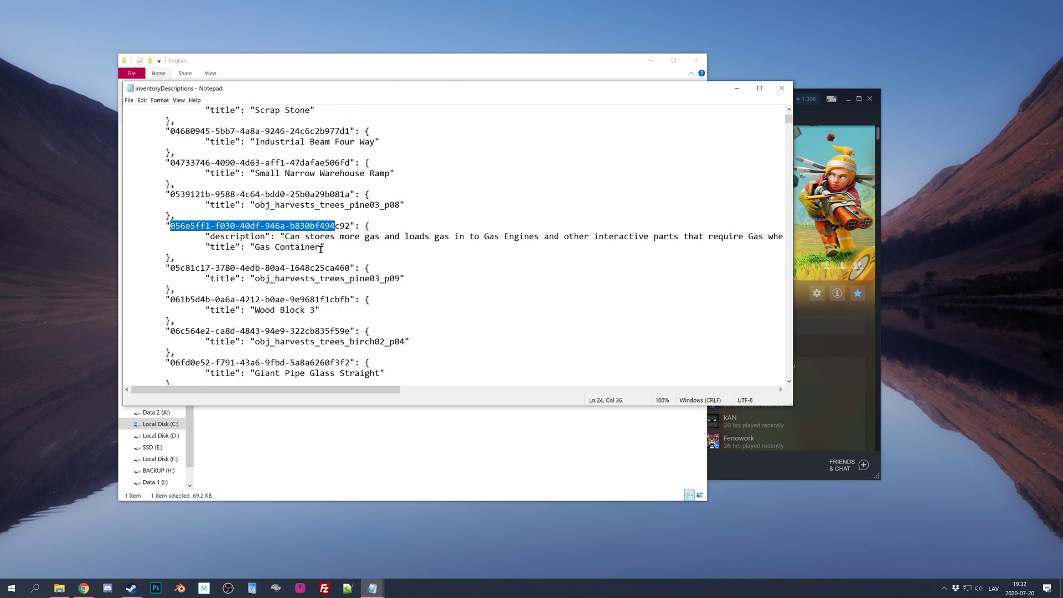
drag(321, 246, 255, 247)
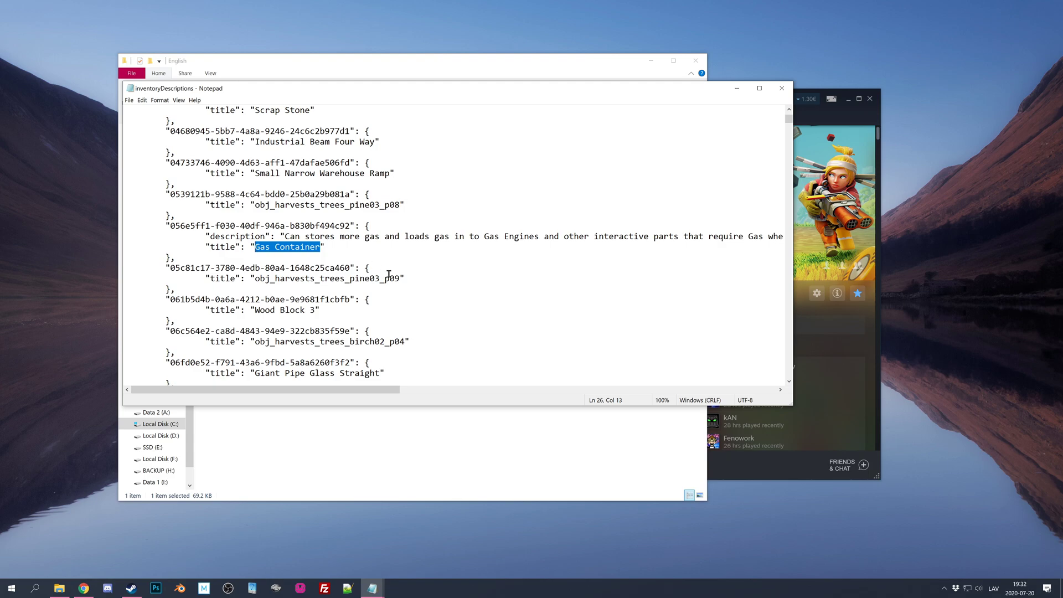
scroll(396, 271, down, 1)
scroll(396, 272, down, 1)
scroll(396, 272, up, 3)
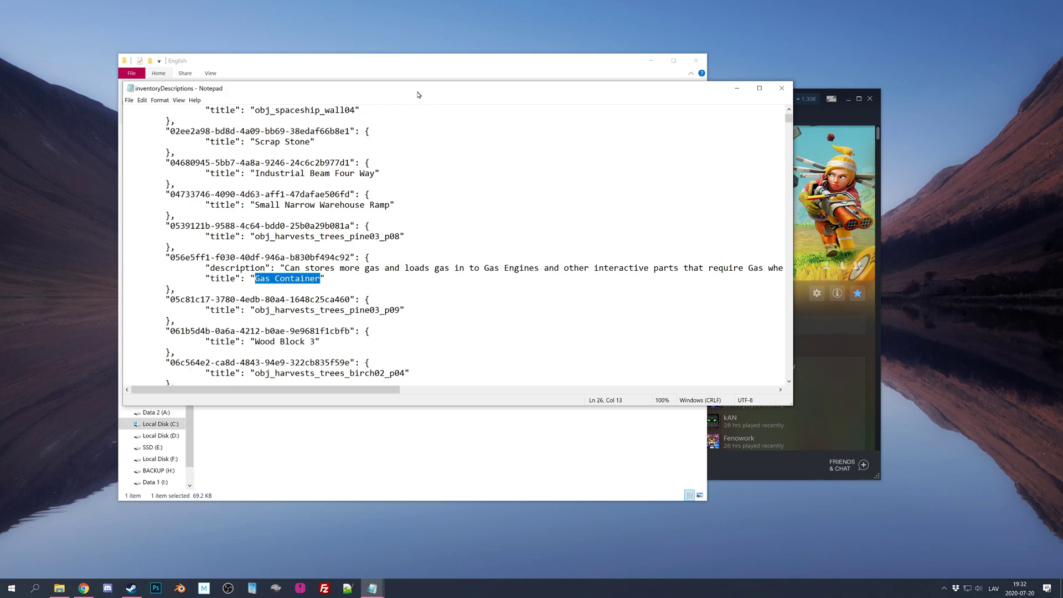
drag(418, 92, 535, 92)
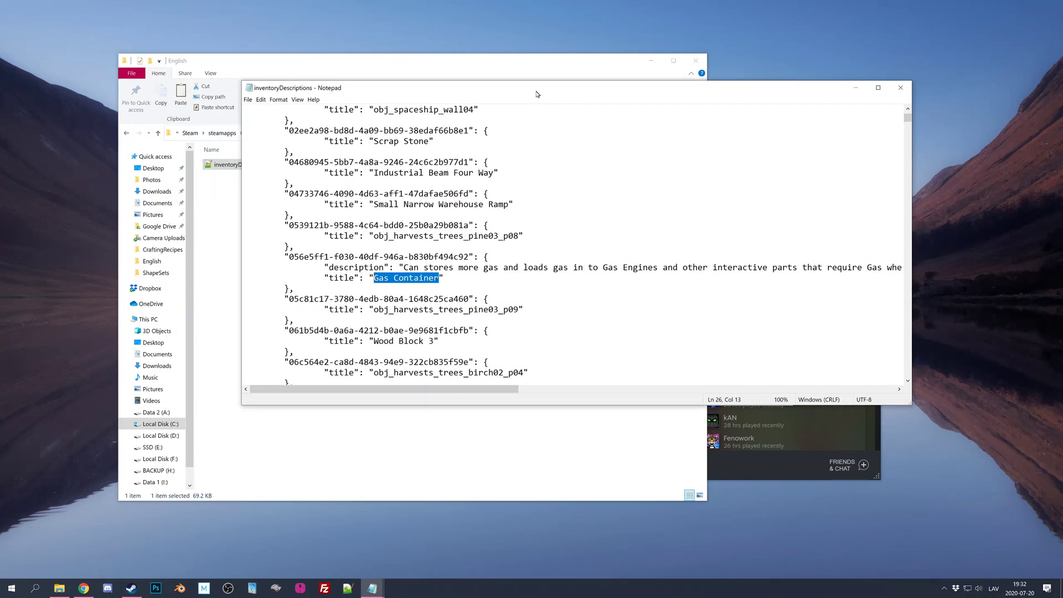
click(477, 204)
click(372, 590)
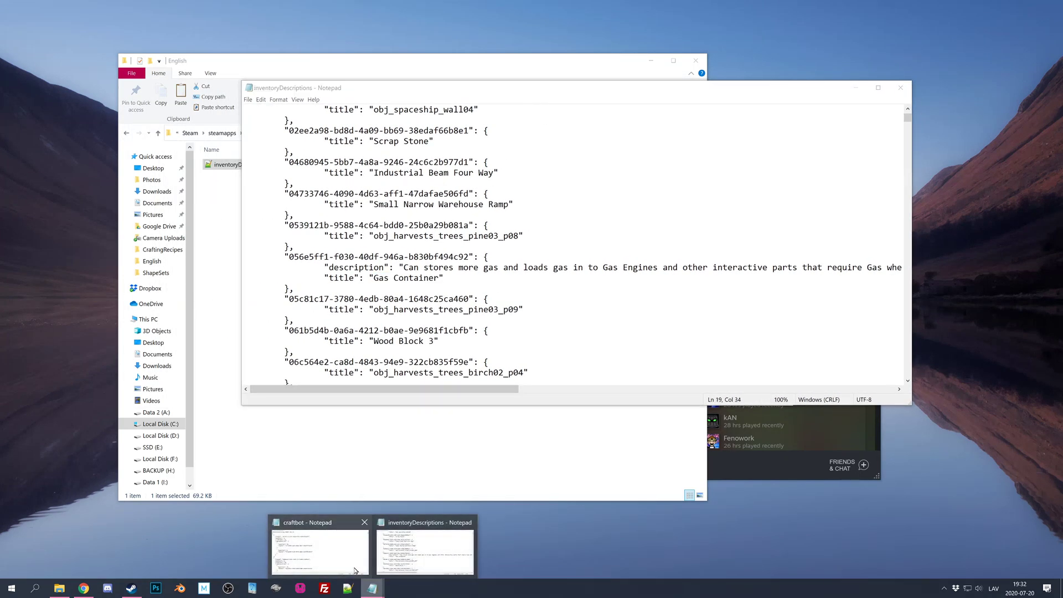
Select the whole first recipe block in craftbot for duplication.
click(356, 570)
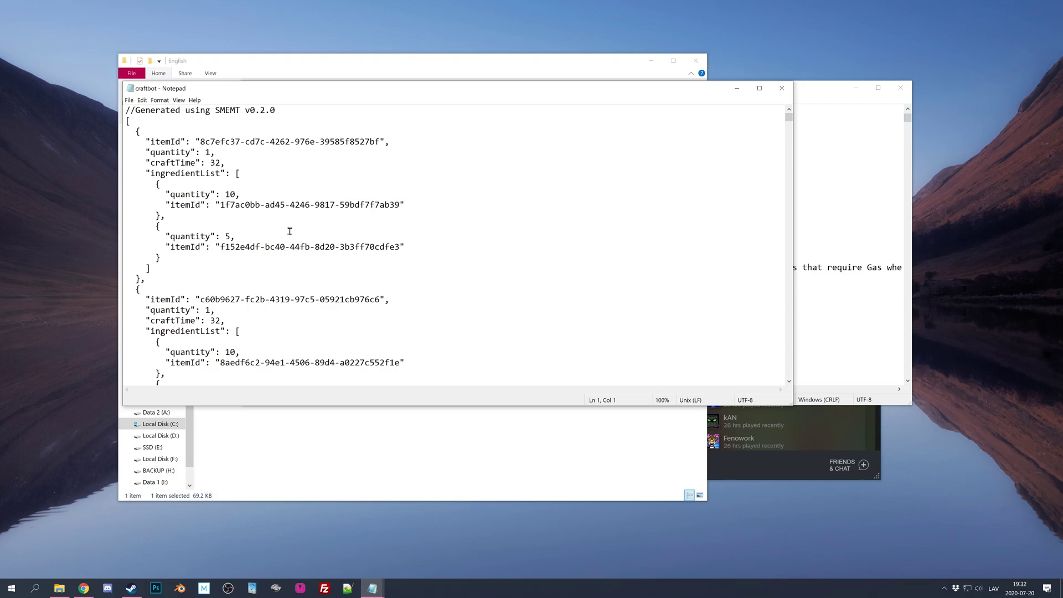
drag(153, 282, 142, 133)
click(158, 283)
drag(147, 276, 137, 132)
key(ctrl+c)
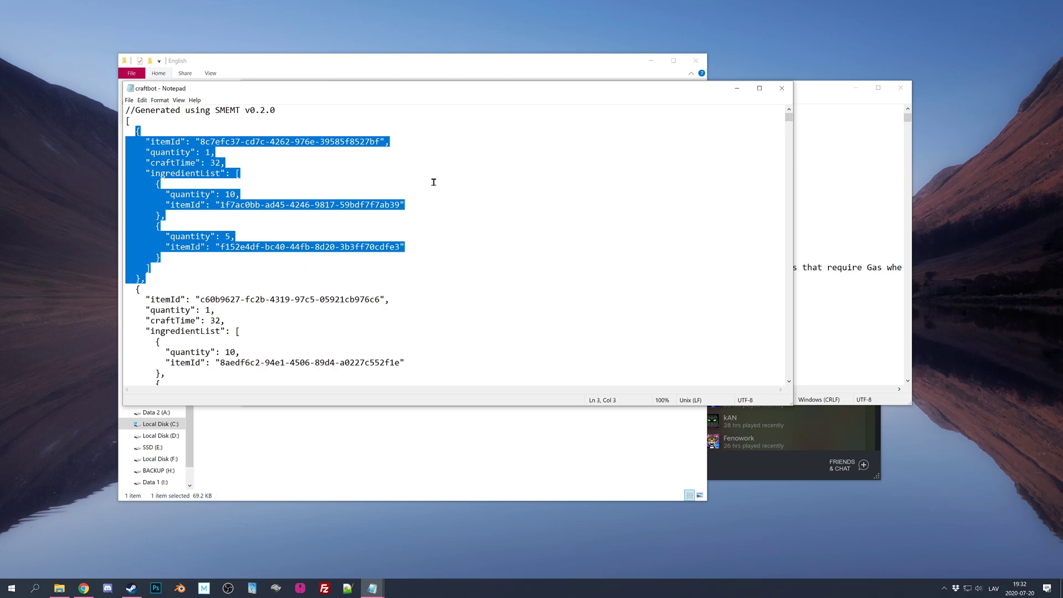
drag(788, 119, 792, 382)
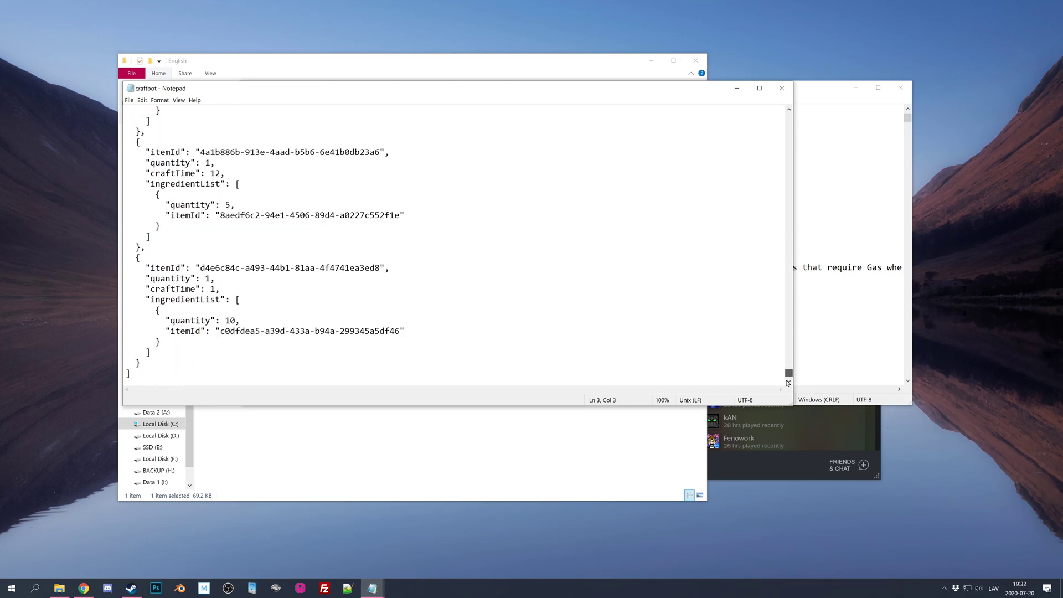
Paste the recipe block after the last recipe, fix the commas, and save craftbot.
click(163, 362)
text(,)
key(ctrl+v)
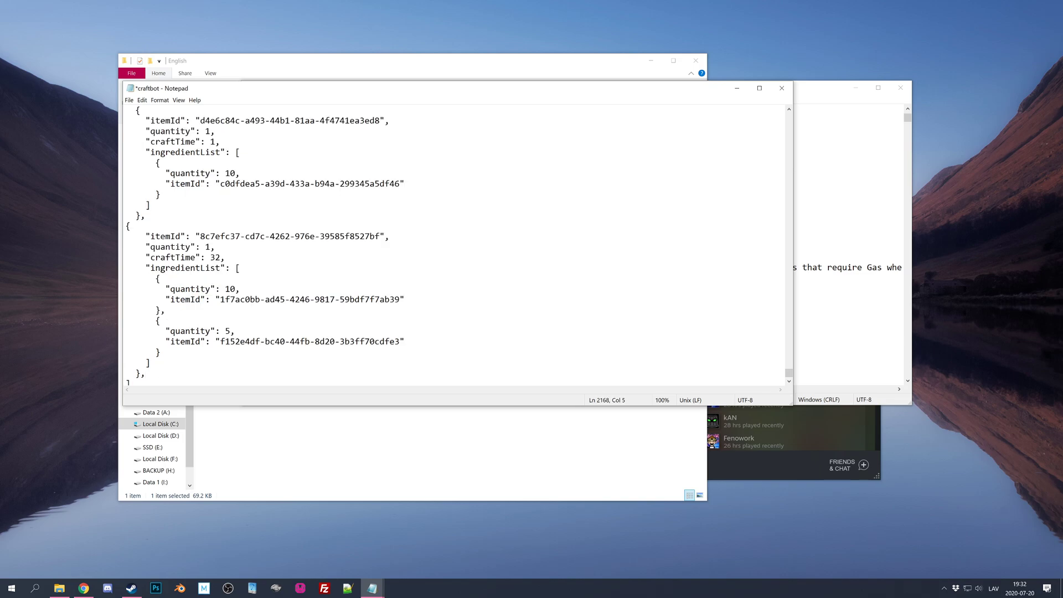
scroll(181, 350, down, 1)
key(BackSpace)
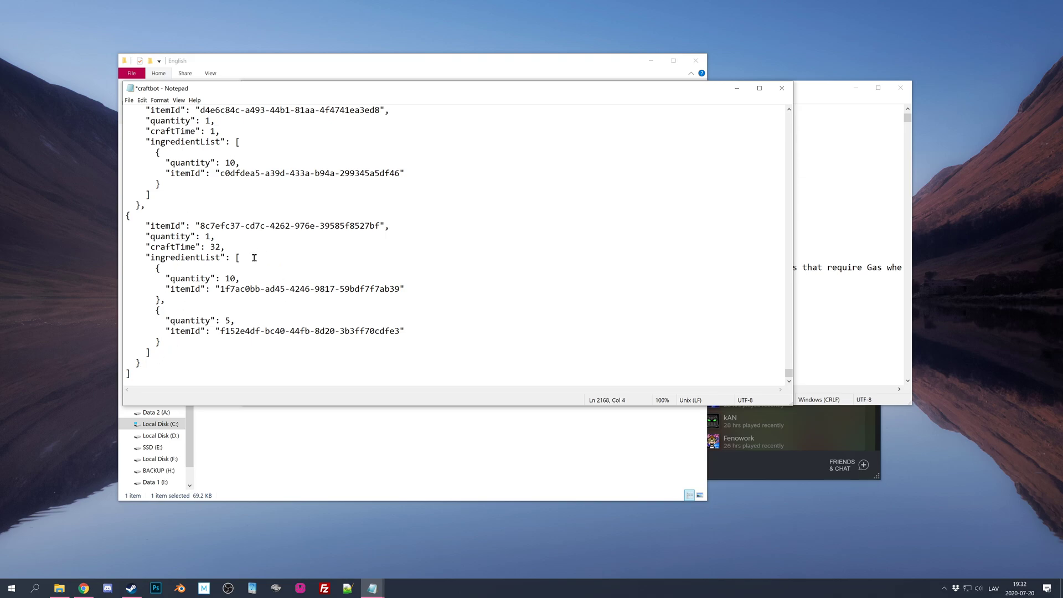
key(ctrl+s)
Select the new recipe's itemId 8c7efc37-cd7c-4262-976e-39585f8527bf and move the craftbot window left.
drag(200, 225, 385, 226)
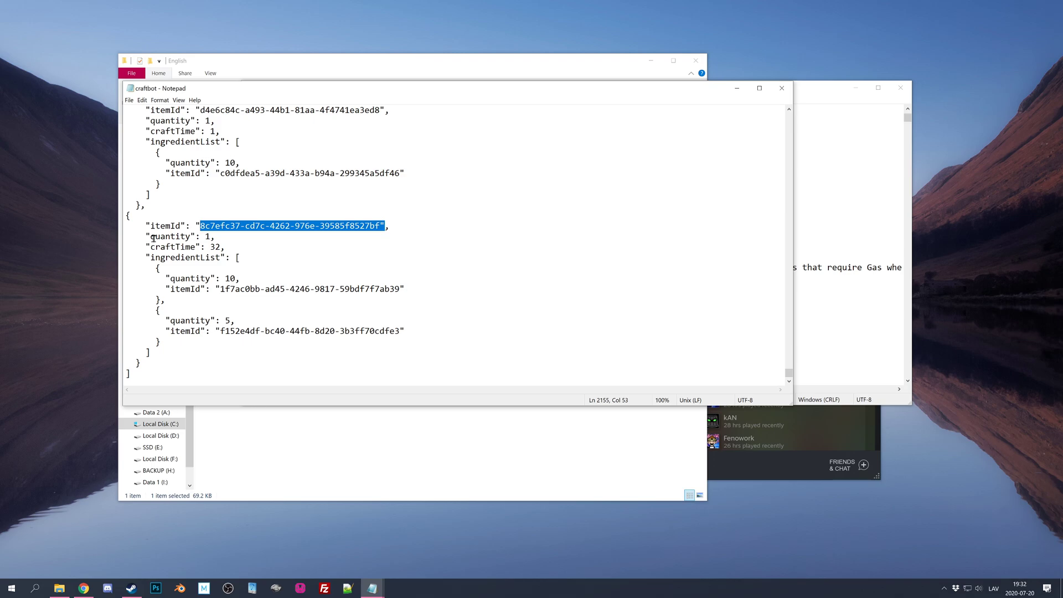
drag(150, 236, 205, 237)
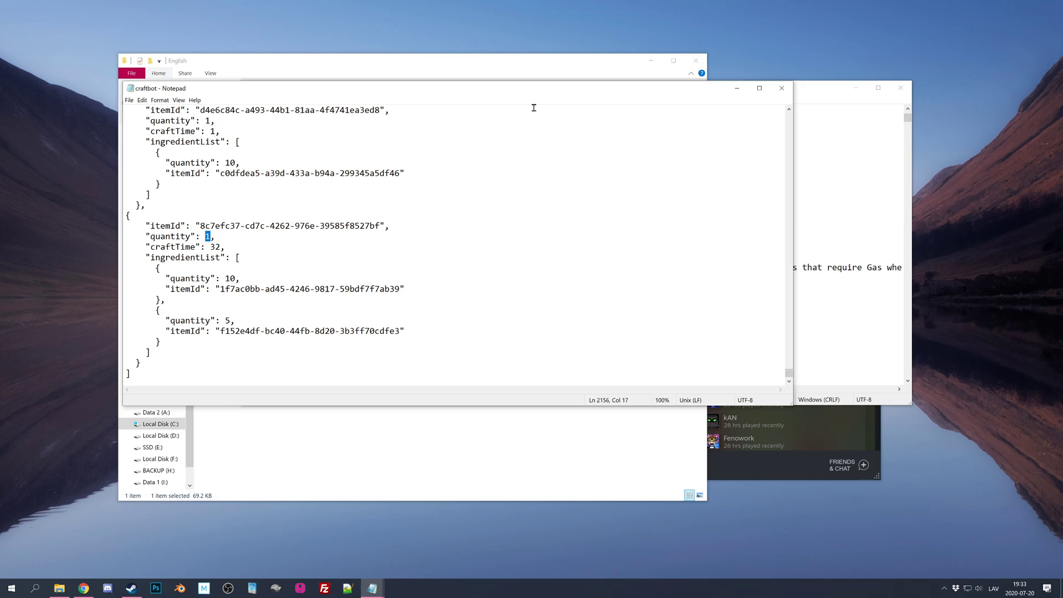
drag(562, 90, 523, 87)
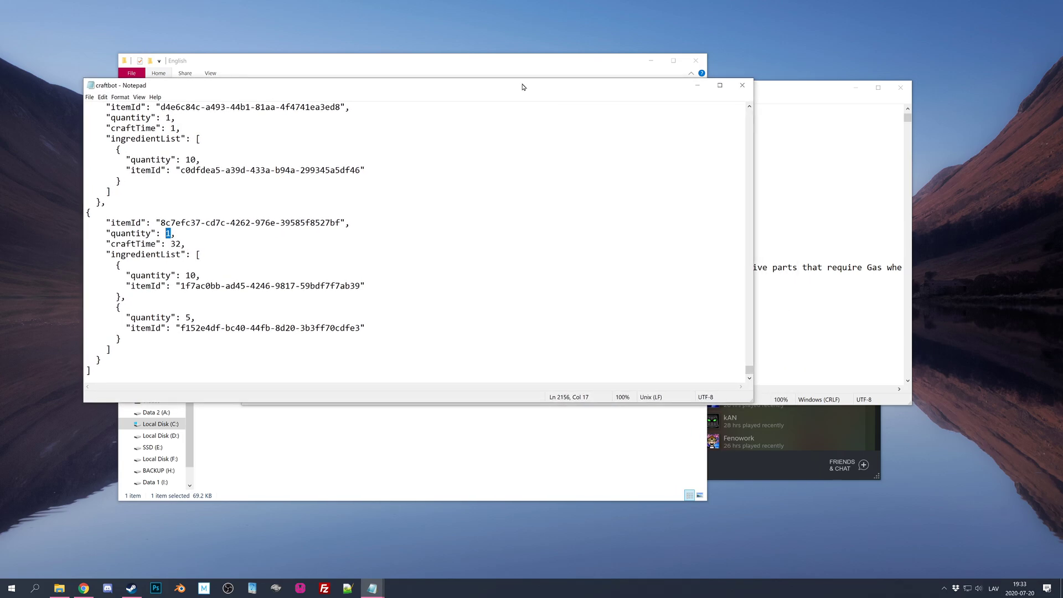
click(780, 92)
Search inventoryDescriptions for 'spud' repeatedly until reaching the Potato entry.
click(510, 214)
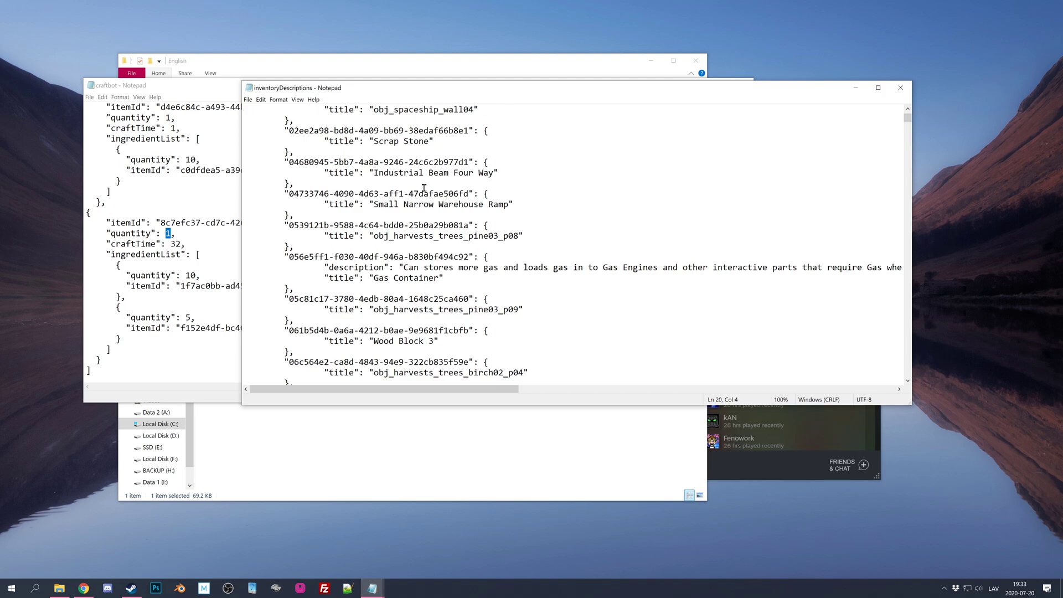
key(ctrl+f)
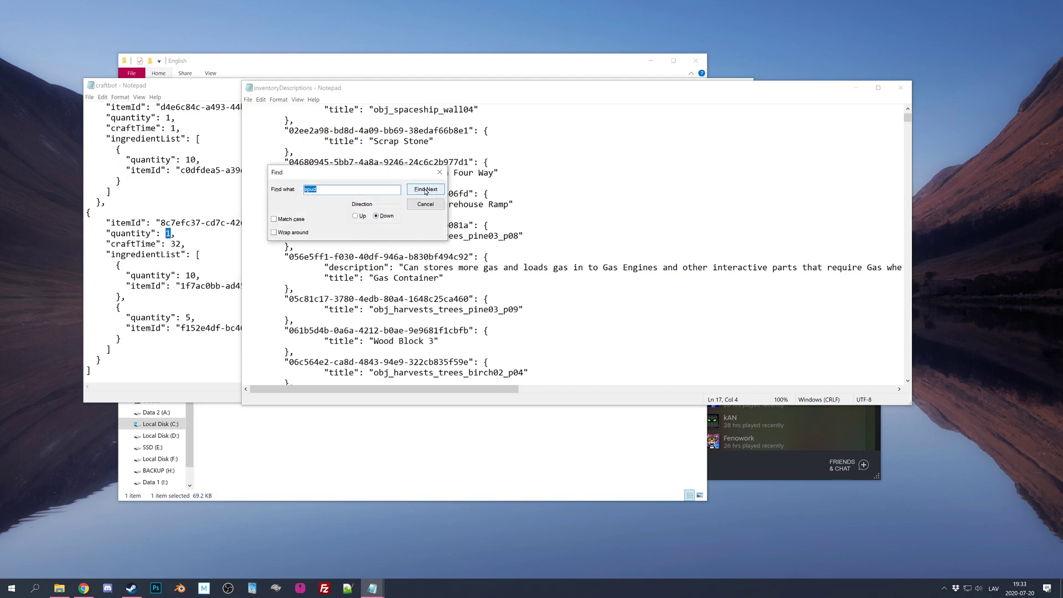
click(424, 190)
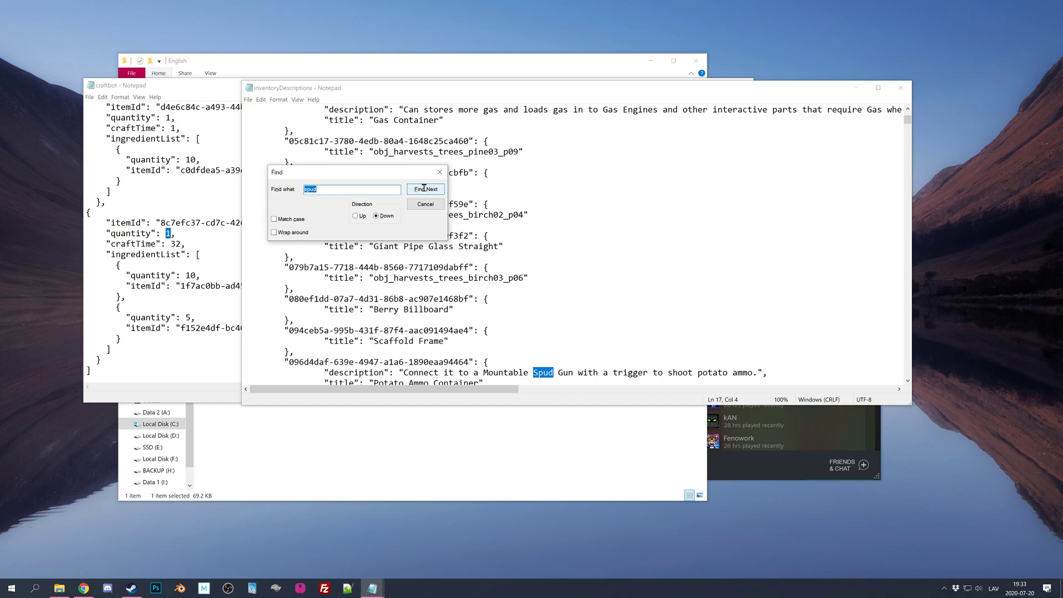
click(424, 190)
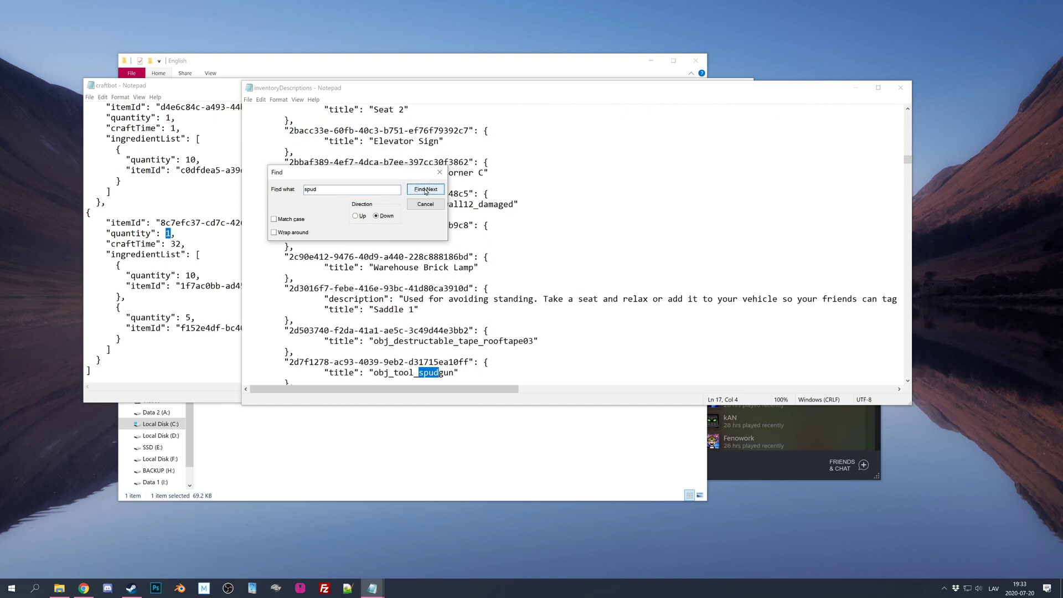
click(424, 190)
click(425, 189)
click(425, 189)
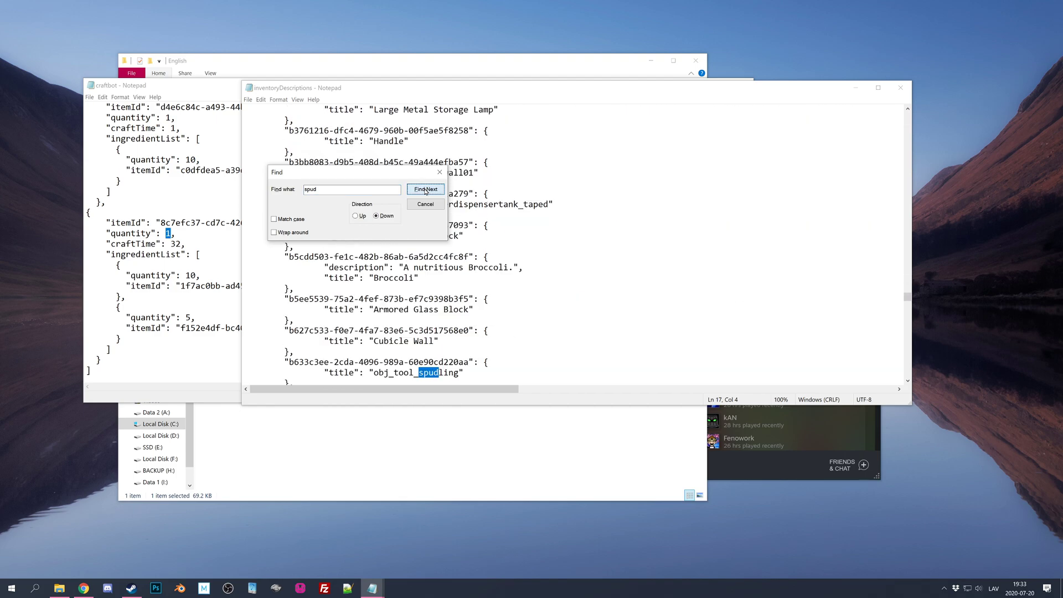
click(424, 189)
click(439, 172)
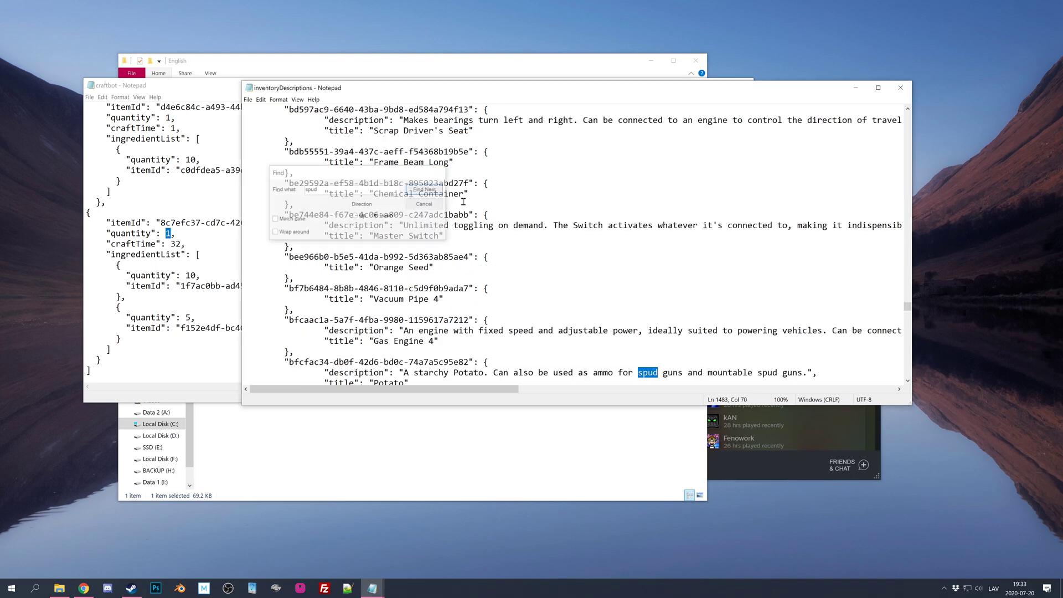
Select the Potato id bfcfac34-db0f-42d6-bd0c-74a7a5c95e82 and return to craftbot.
scroll(561, 302, down, 2)
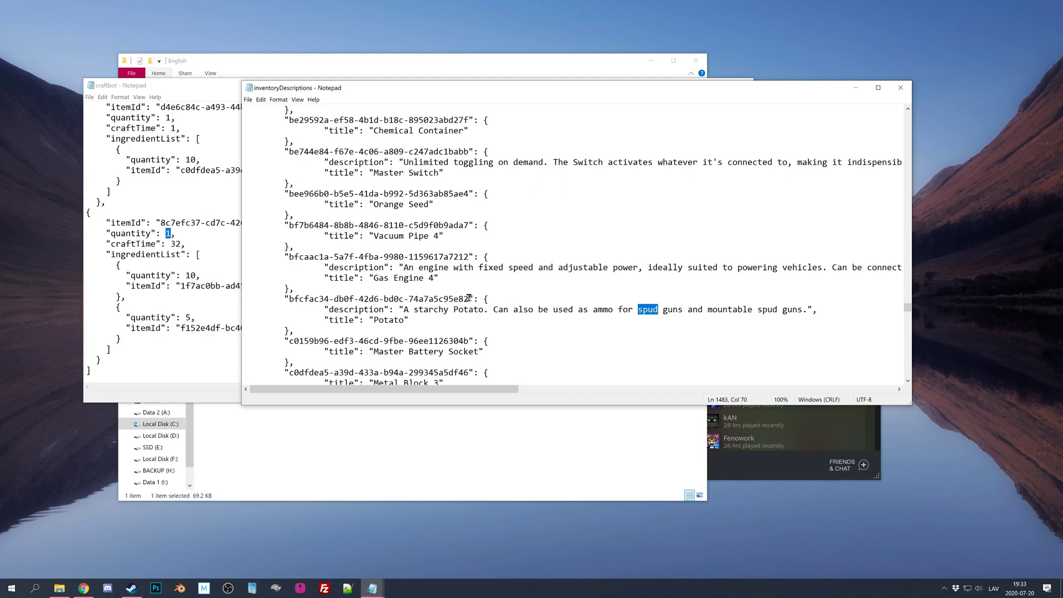
drag(469, 298, 289, 298)
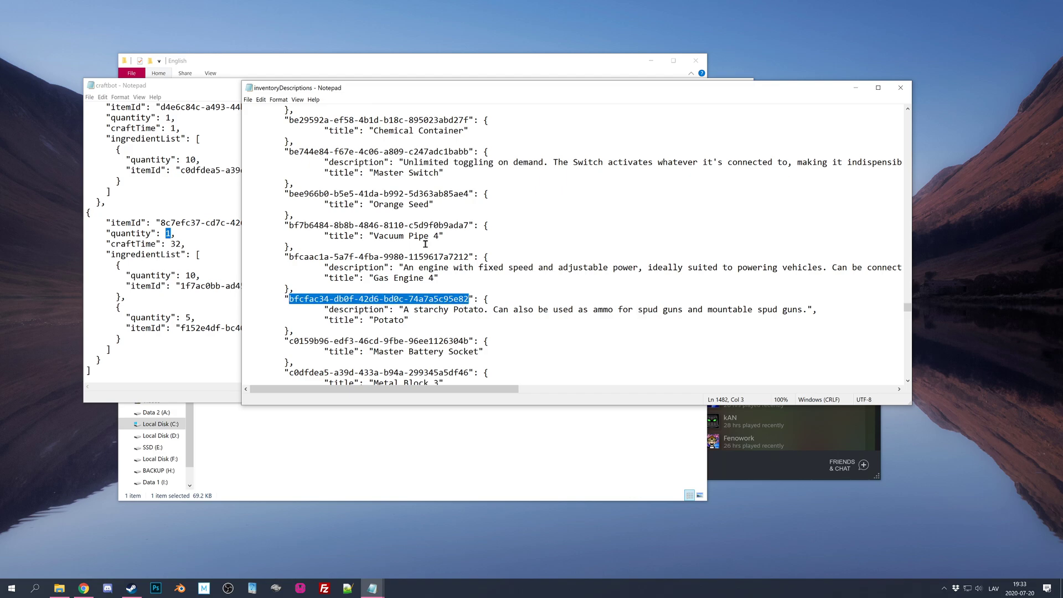
click(209, 90)
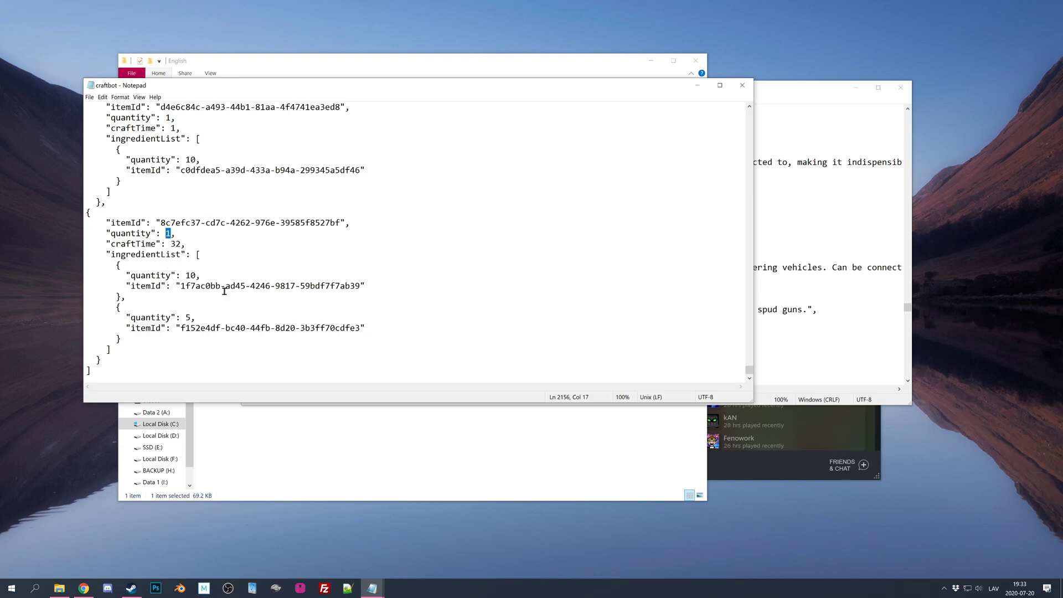
Make the Potato id the first ingredient with quantity 1 and delete the second ingredient.
drag(361, 286, 191, 275)
text(bfcfac34-db0f-42d6-bd0c-74a7a5c95e82)
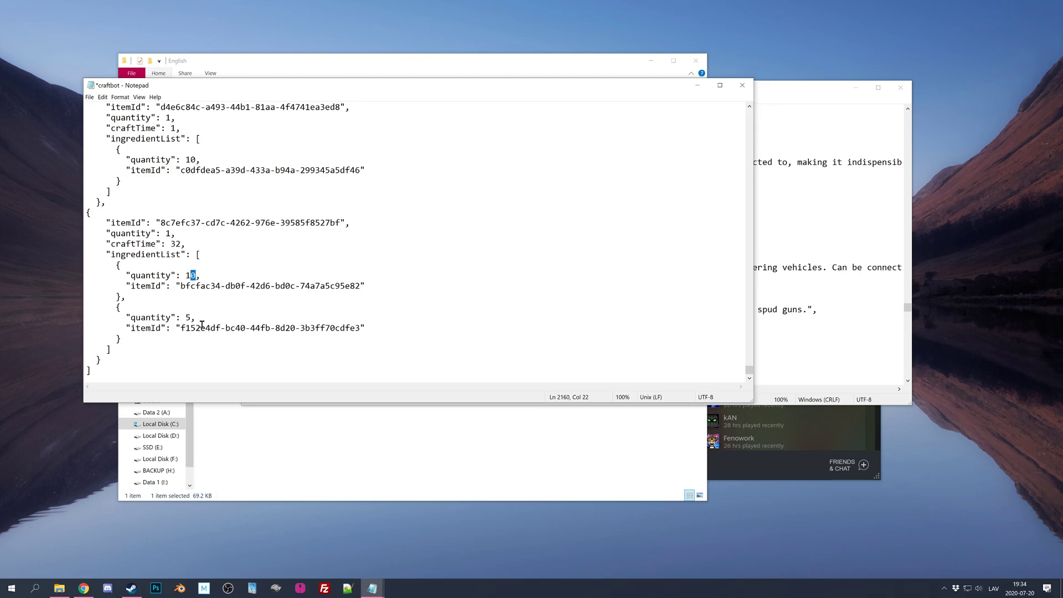
key(BackSpace)
key(shift+Up)
key(shift+Up)
key(shift+Up)
key(shift+Up)
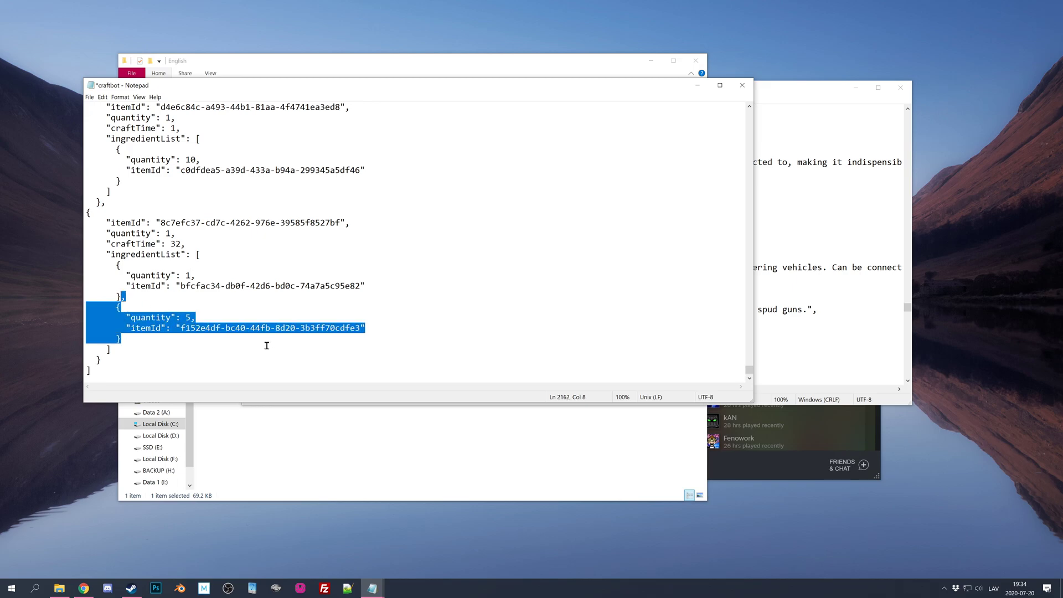
key(Delete)
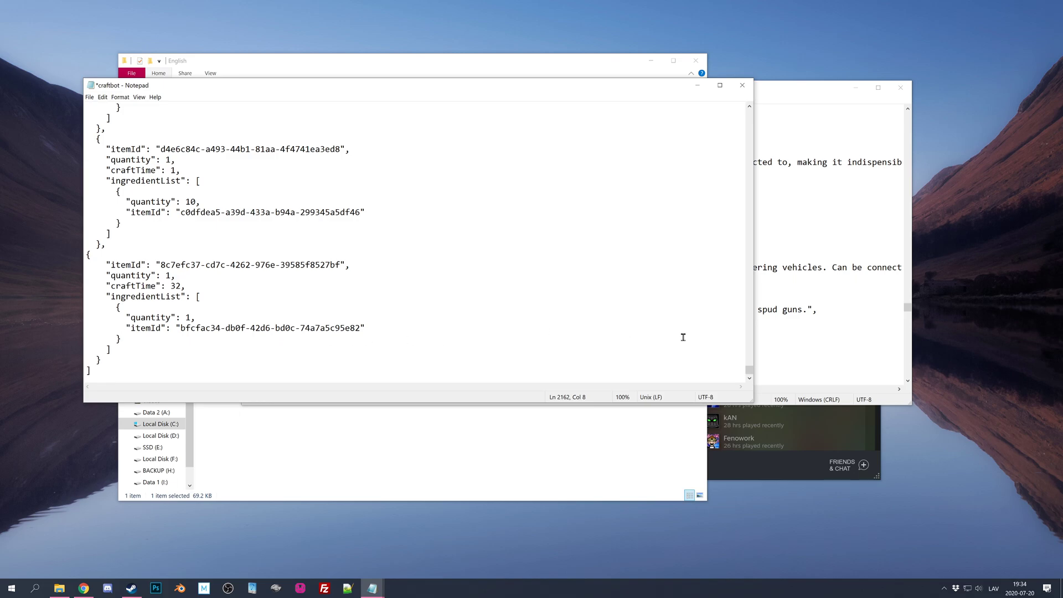
Search inventoryDescriptions for 'metal' and select the Metal Block 3 id c0dfdea5-a39d-433a-b94a-299345a5df46.
click(783, 337)
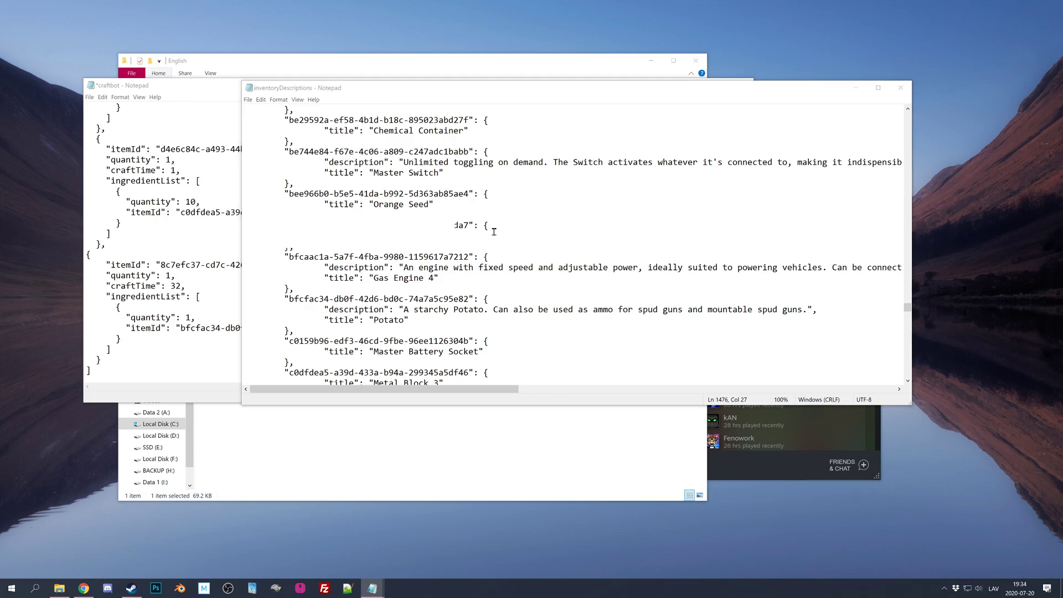
key(ctrl+f)
text(metal block 3)
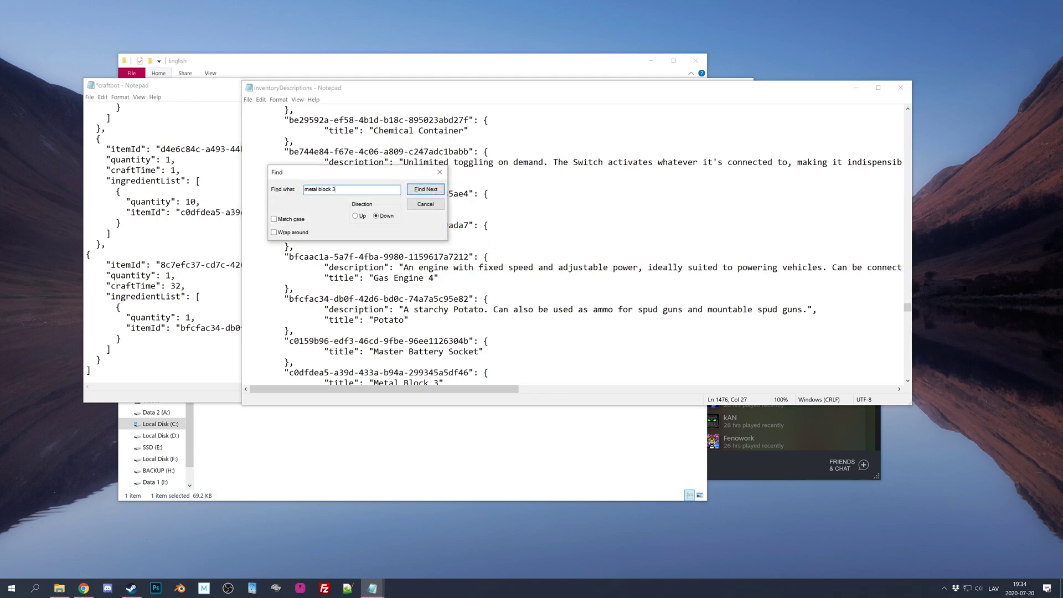
key(Return)
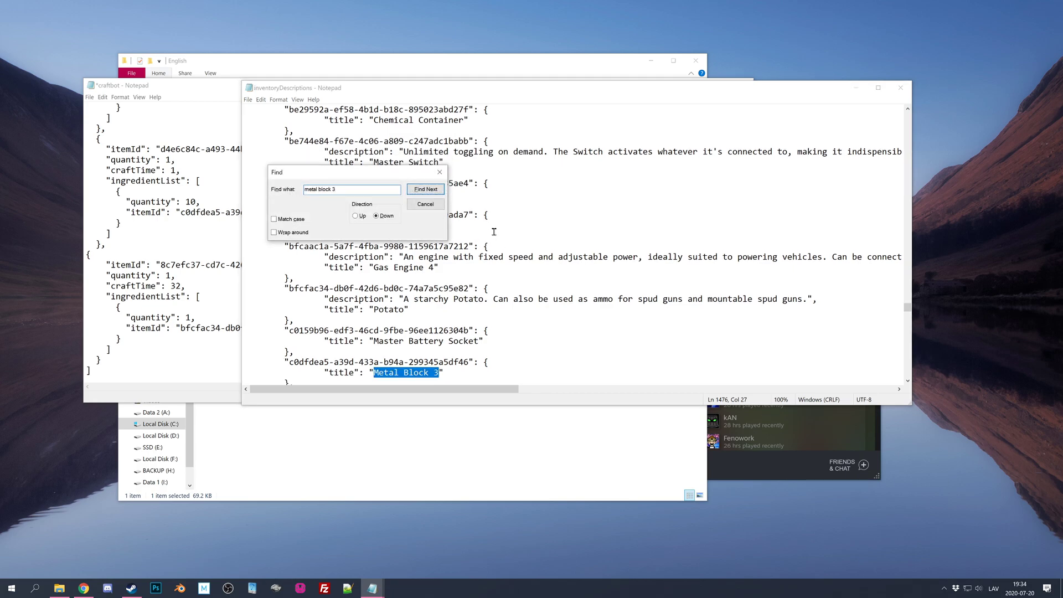
click(440, 173)
scroll(487, 327, down, 2)
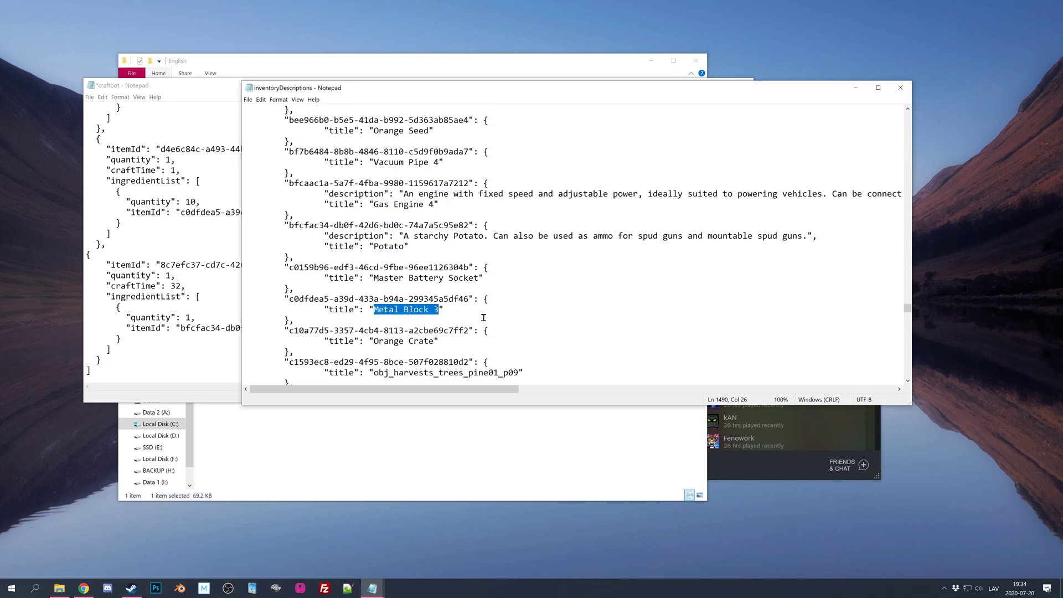
drag(470, 299, 291, 299)
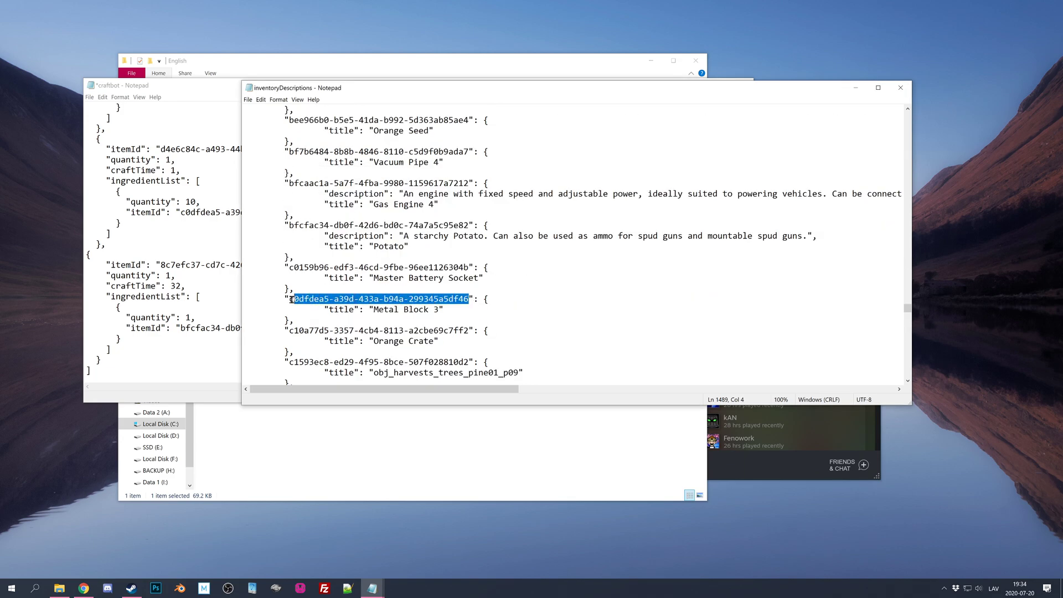
drag(470, 299, 290, 299)
key(ctrl+c)
Paste the Metal Block 3 id as the last recipe's output itemId and save.
click(163, 308)
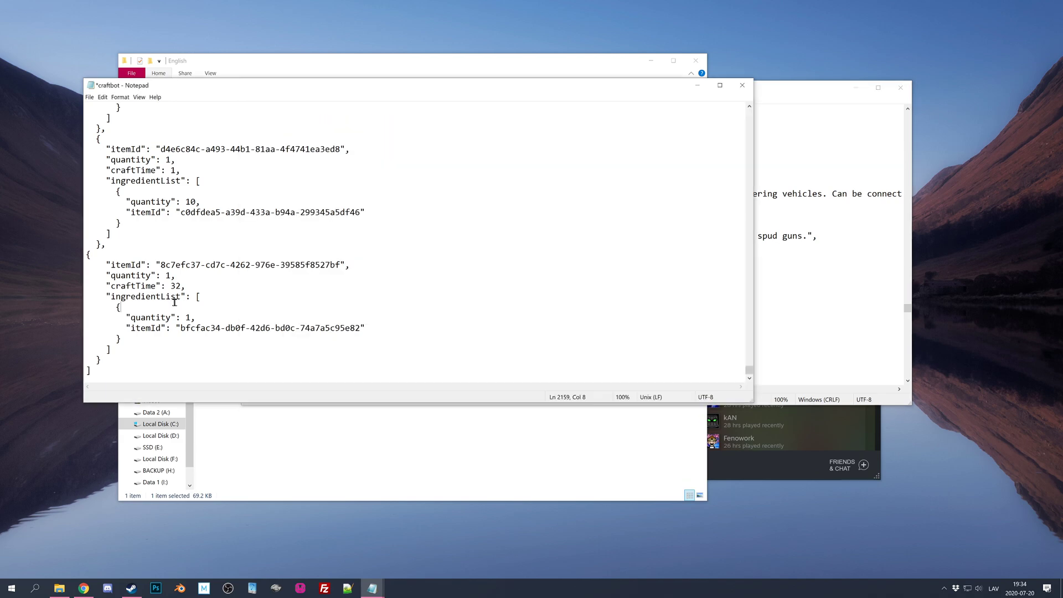
drag(341, 265, 163, 266)
key(ctrl+v)
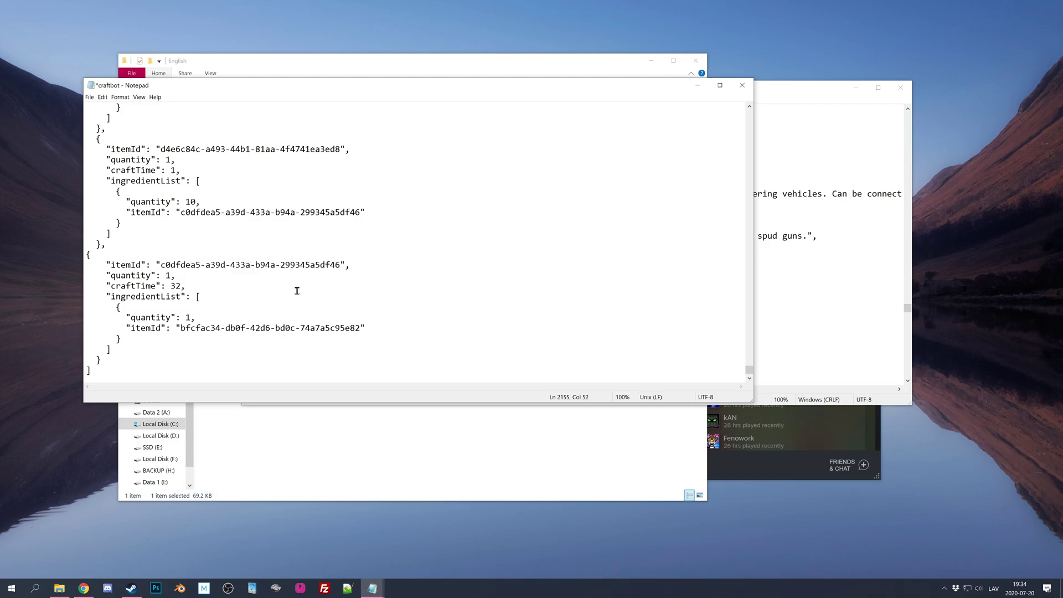
key(ctrl+s)
Change the output quantity to 50 and the craftTime from 32 to 0.
click(171, 275)
key(BackSpace)
text(50)
double_click(176, 285)
text(0)
Save craftbot and pick the Metal Block 3 x50 recipe at the Craftbot.
key(ctrl+s)
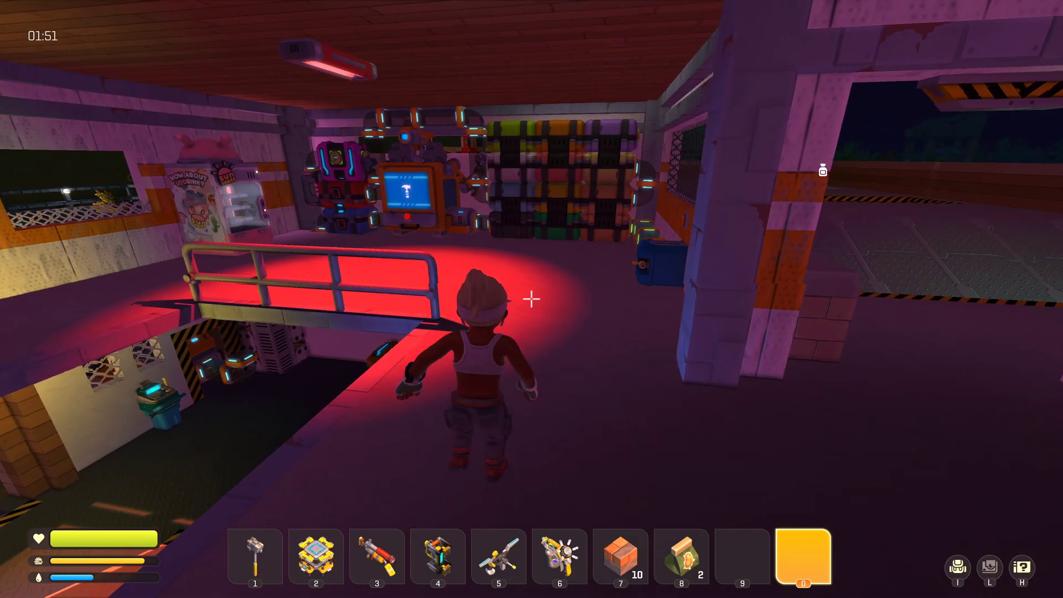
key(e)
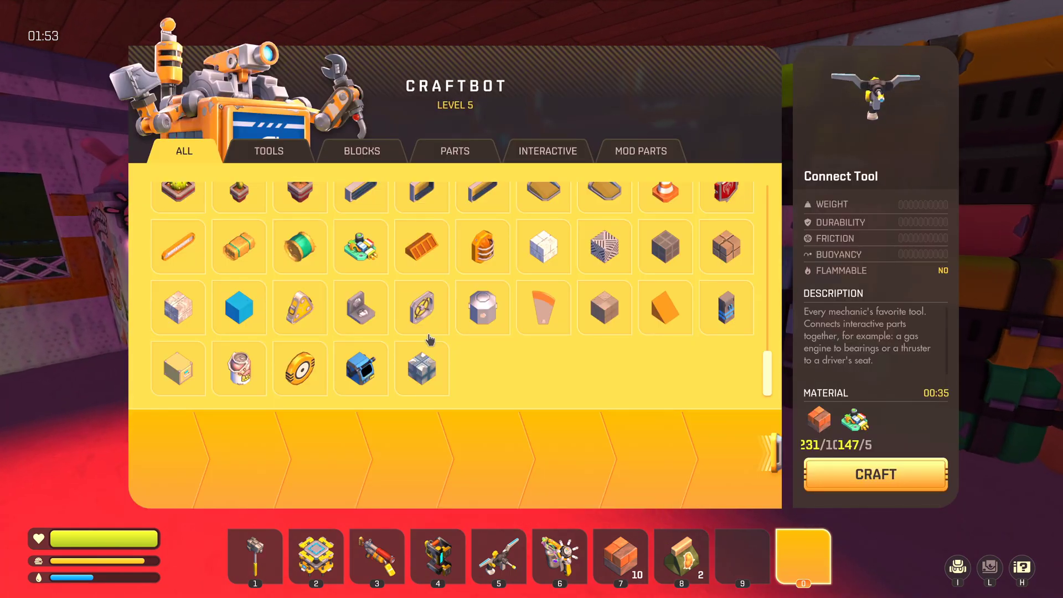
click(422, 369)
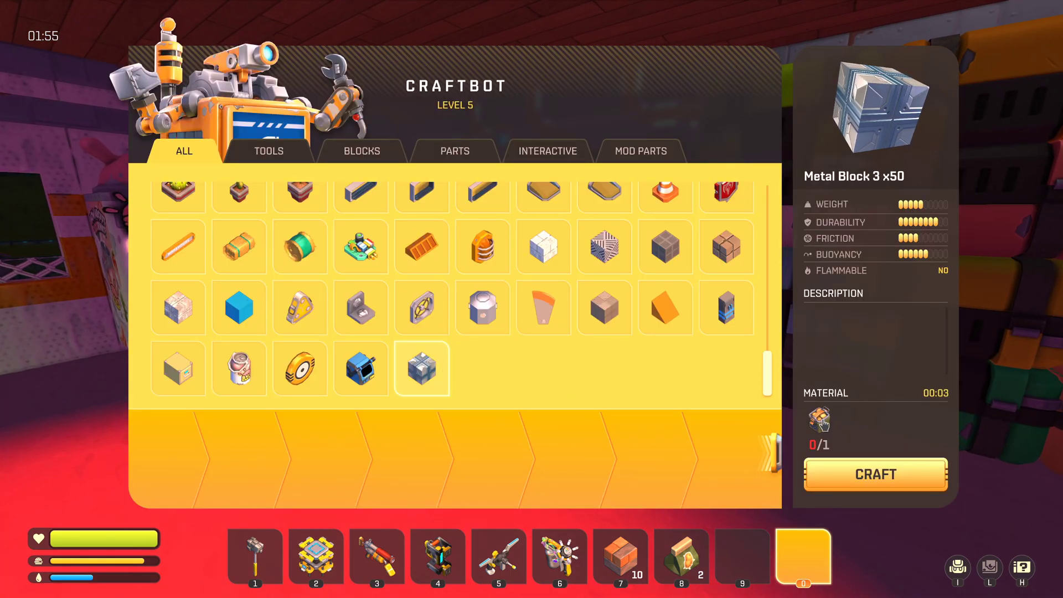
key(Escape)
Move two 50-item stacks into the nearby chest.
key(e)
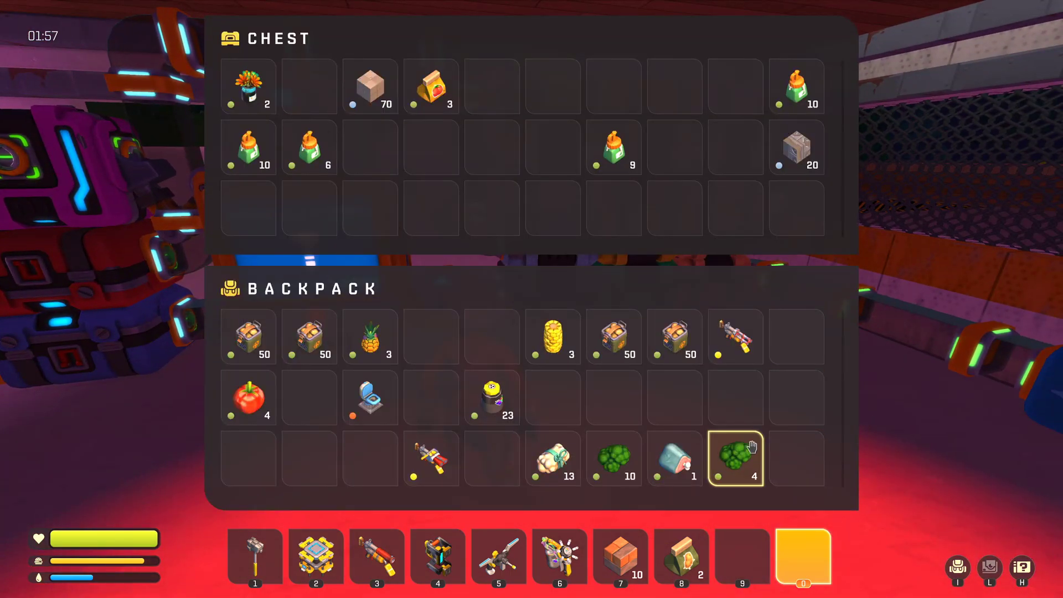
shift+click(617, 332)
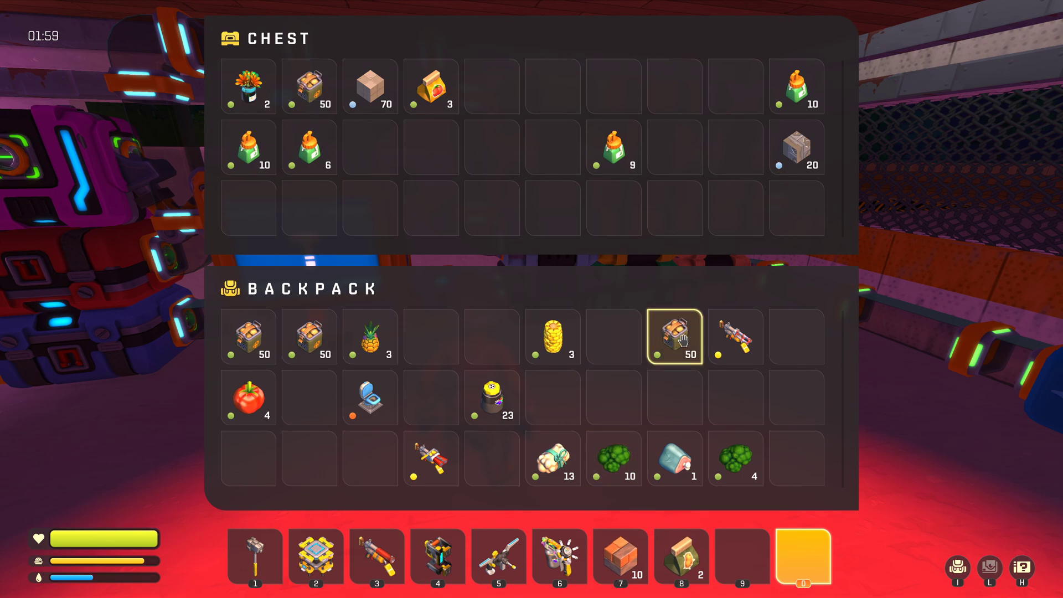
shift+click(682, 340)
key(Escape)
Craft two batches of Metal Block 3 at the Craftbot.
key(e)
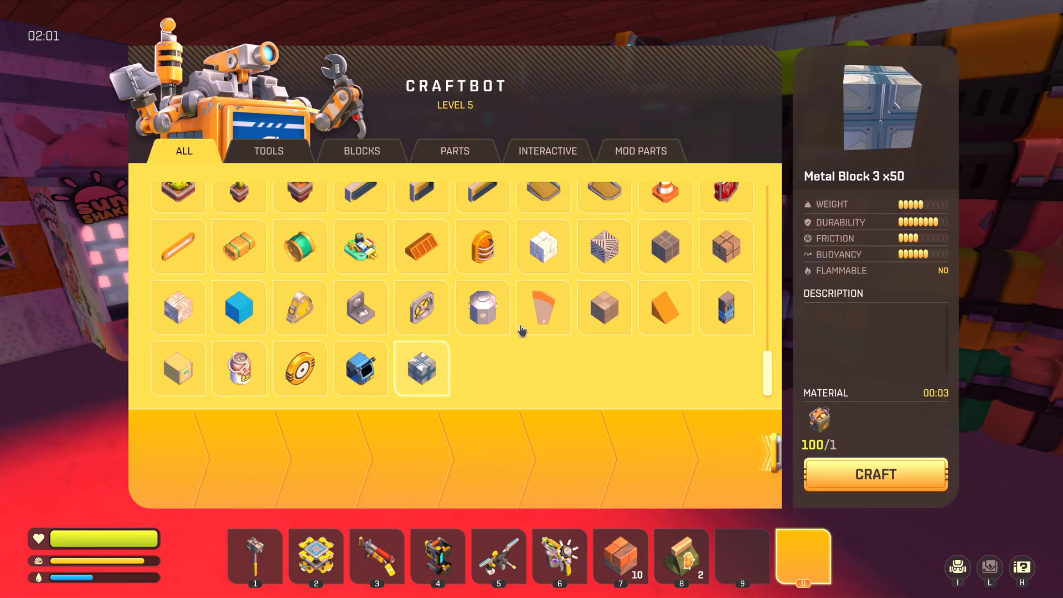
click(864, 479)
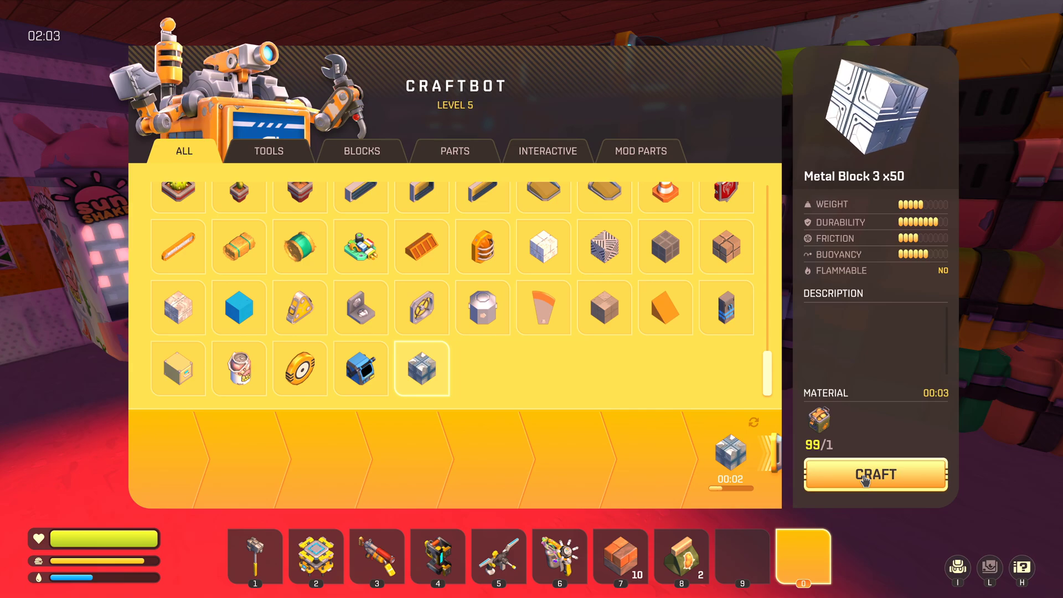
click(865, 479)
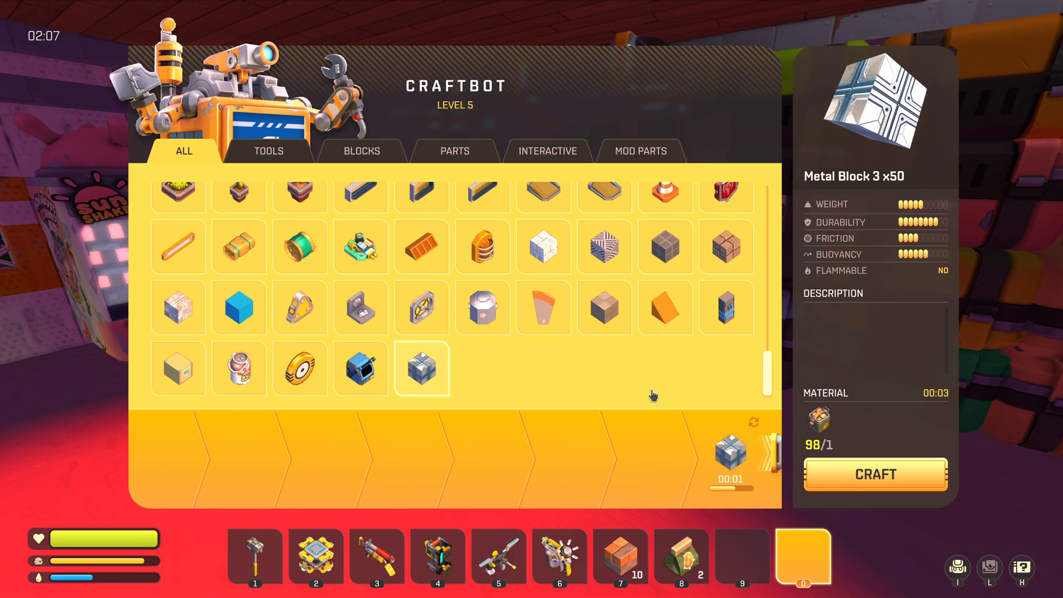
Take the 100 Metal Block 3 from the chest into hotbar slot 9, place some, then undo them.
key(Escape)
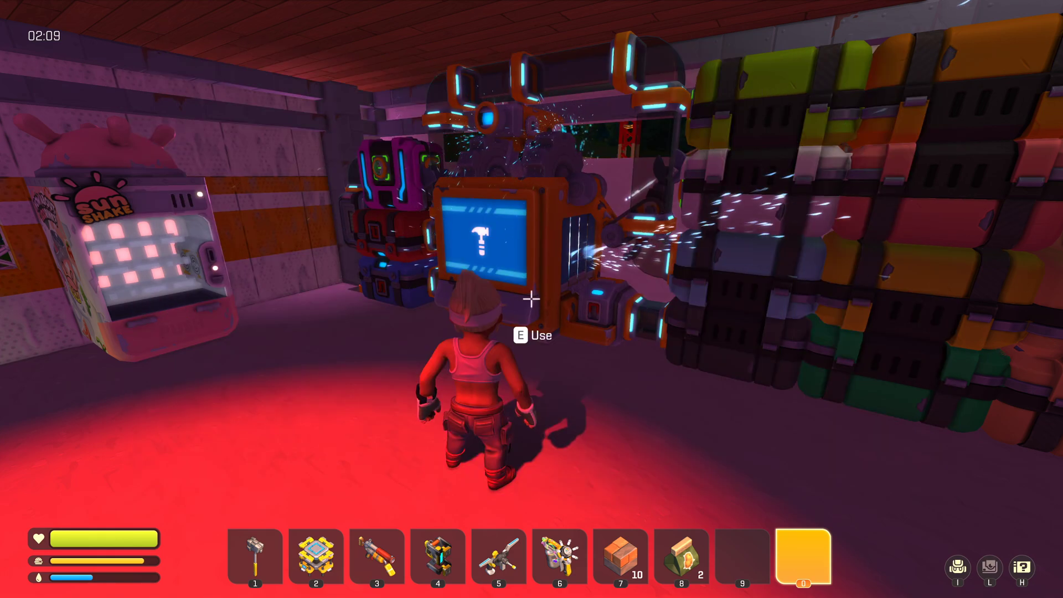
key(e)
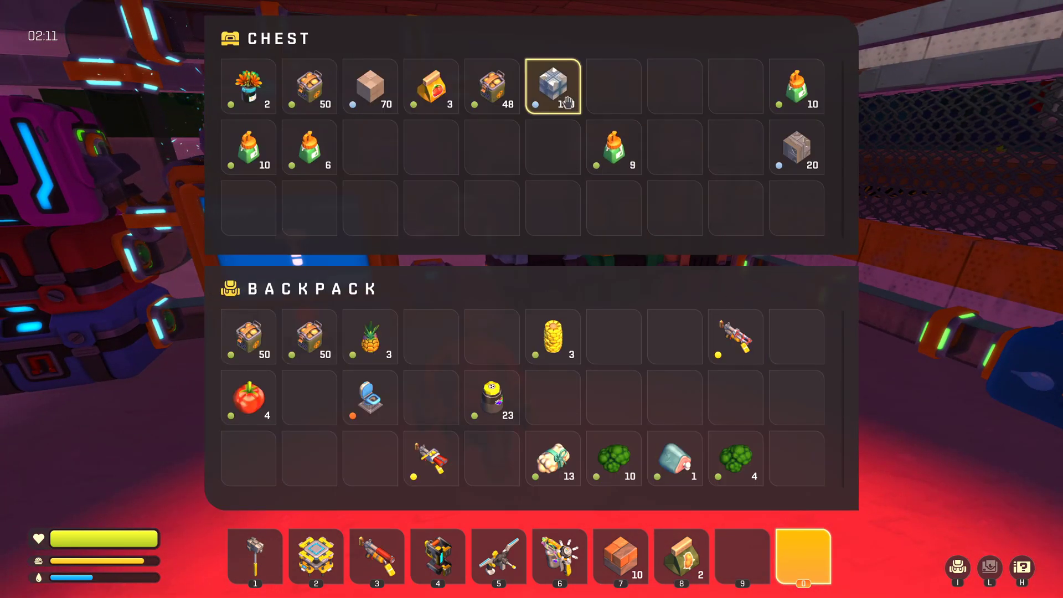
shift+click(553, 88)
key(Escape)
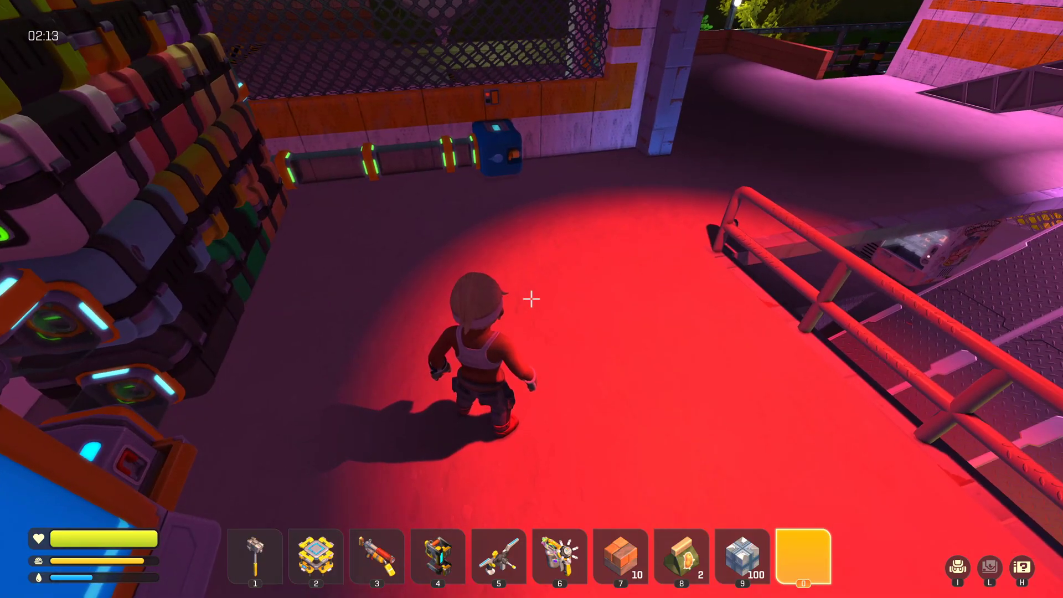
key(9)
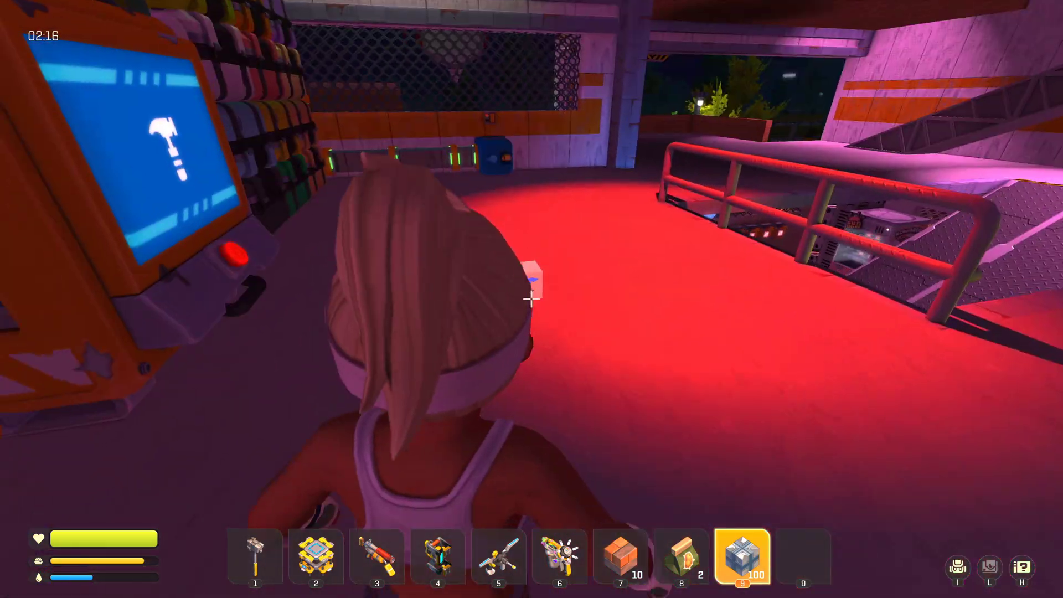
drag(531, 299, 531, 299)
key(e)
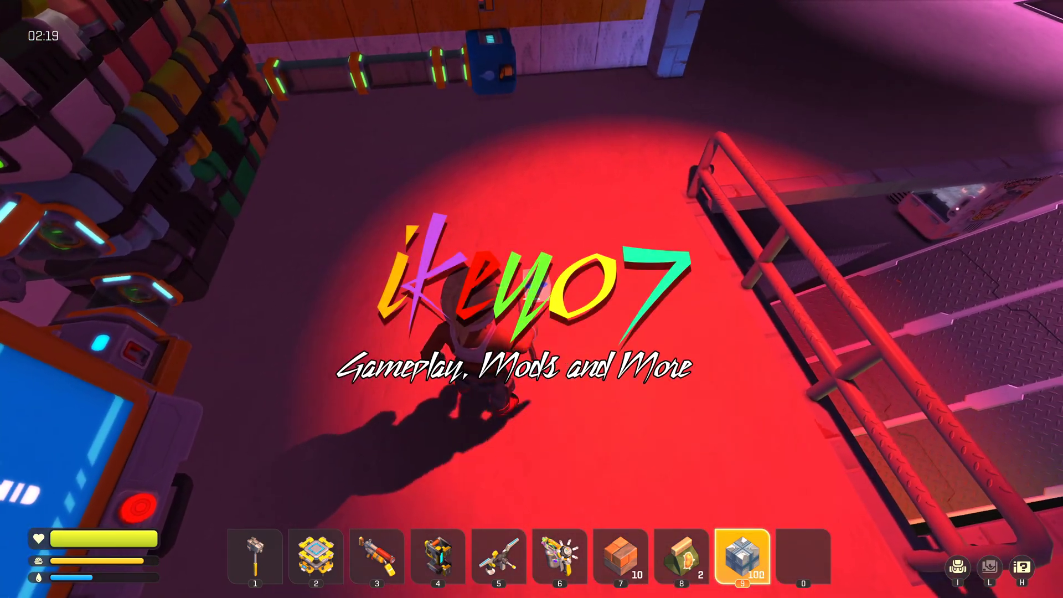